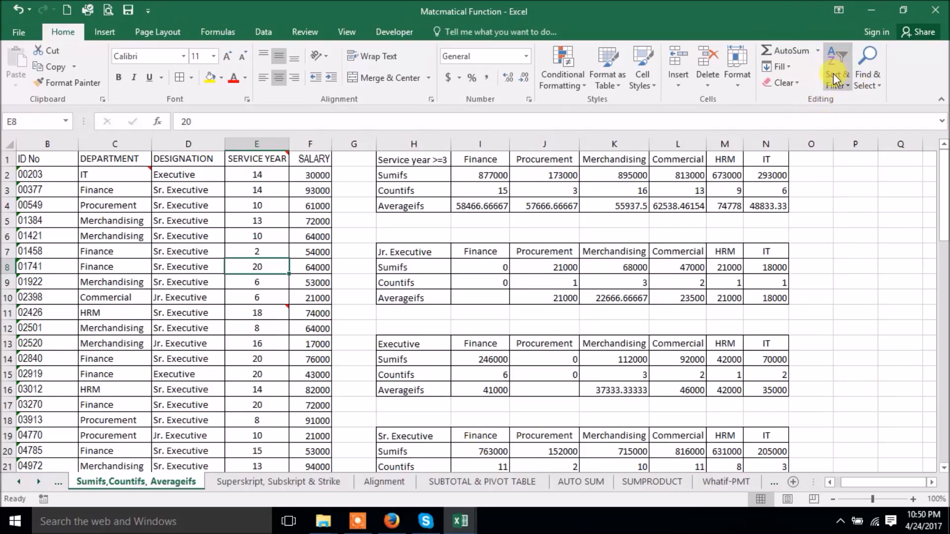
- Glance at the AutoSum summary functions list, then select a DEPARTMENT cell
click(818, 51)
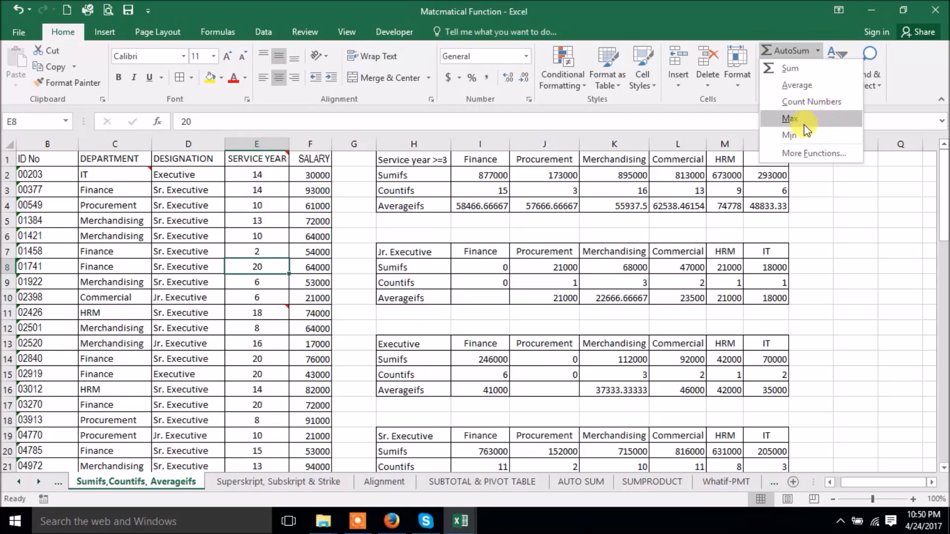
click(873, 247)
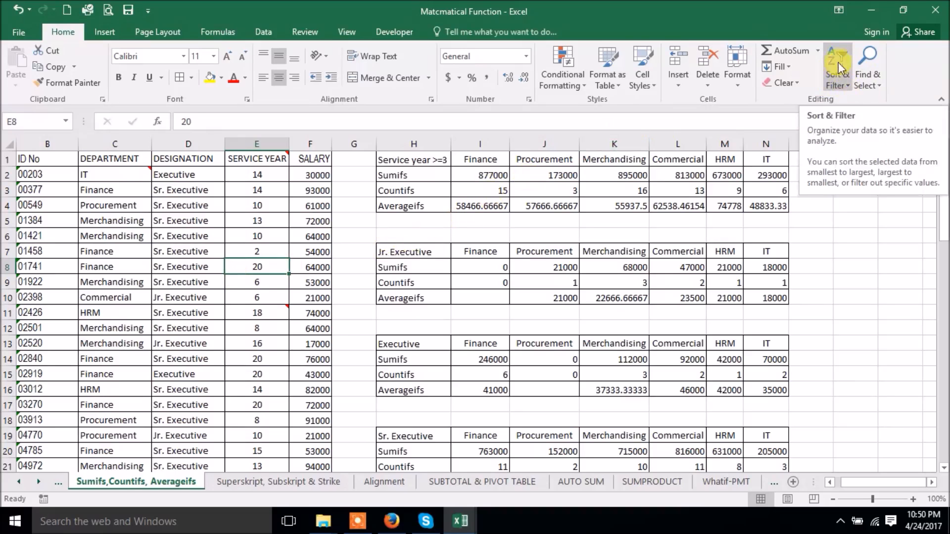
click(121, 206)
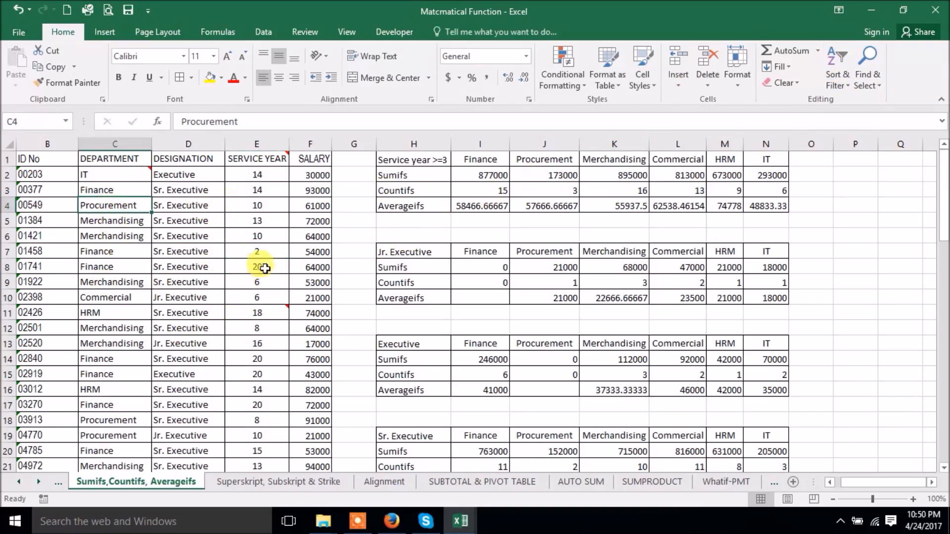
click(168, 211)
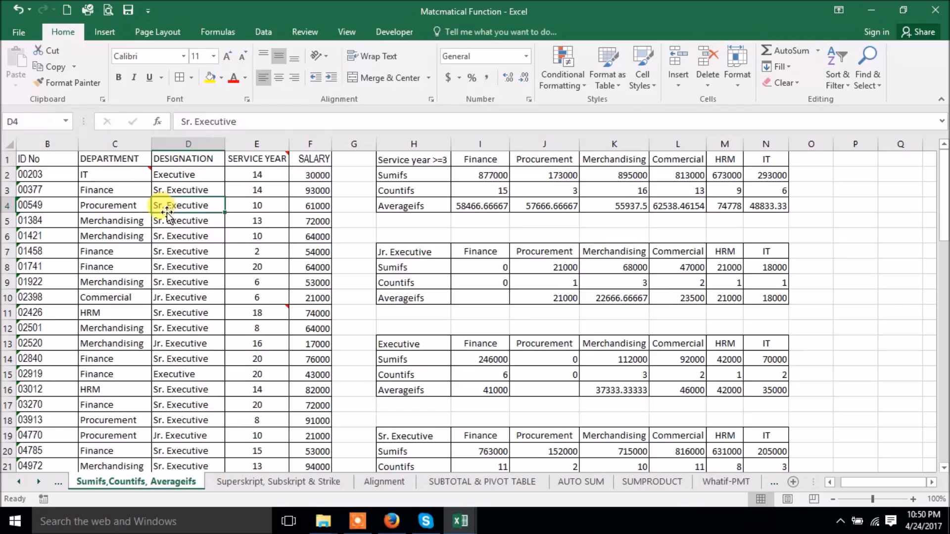
click(85, 206)
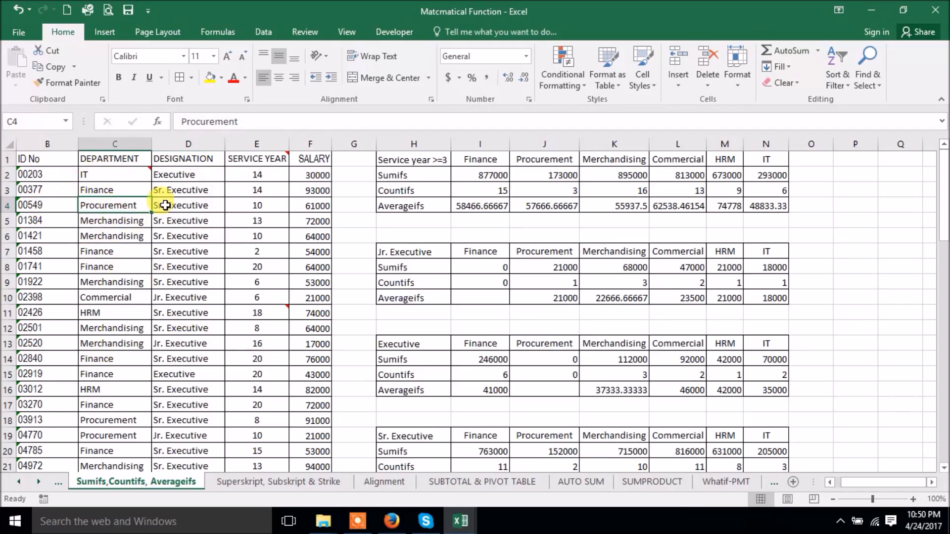
- Sort the employee rows A to Z by department, putting Commercial first
click(840, 64)
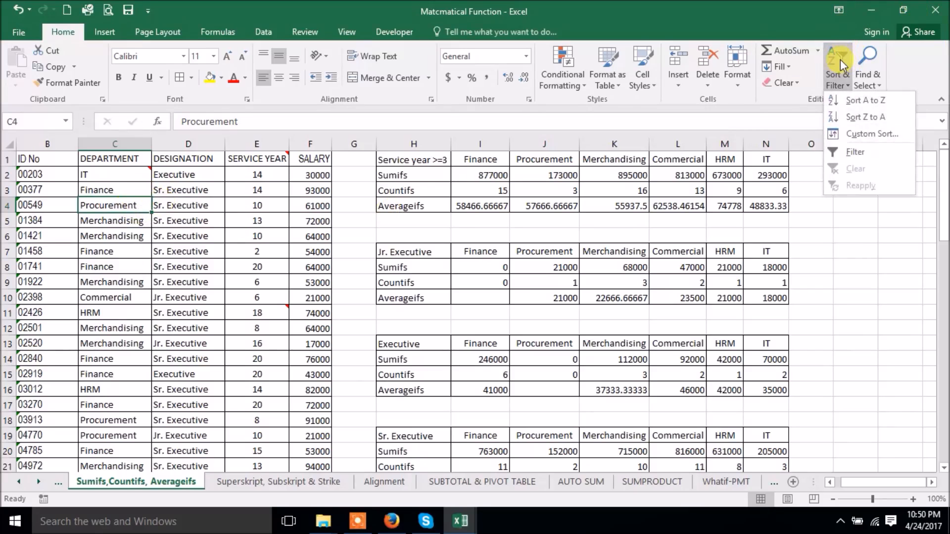
click(840, 100)
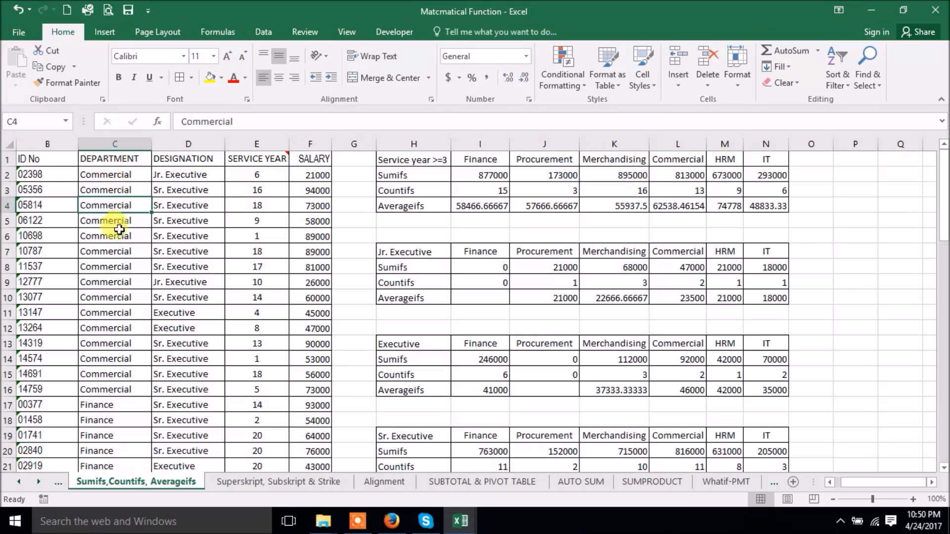
scroll(123, 235, down, 20)
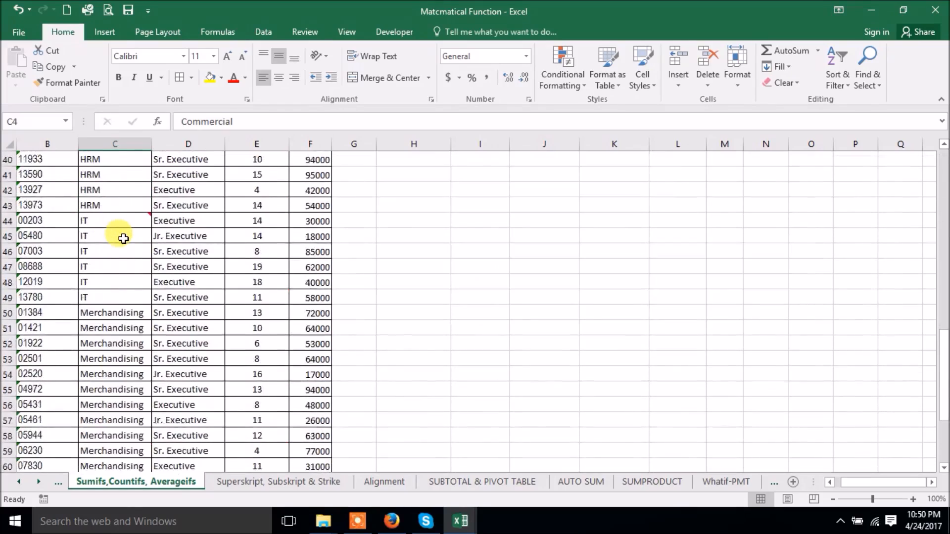
scroll(123, 243, up, 20)
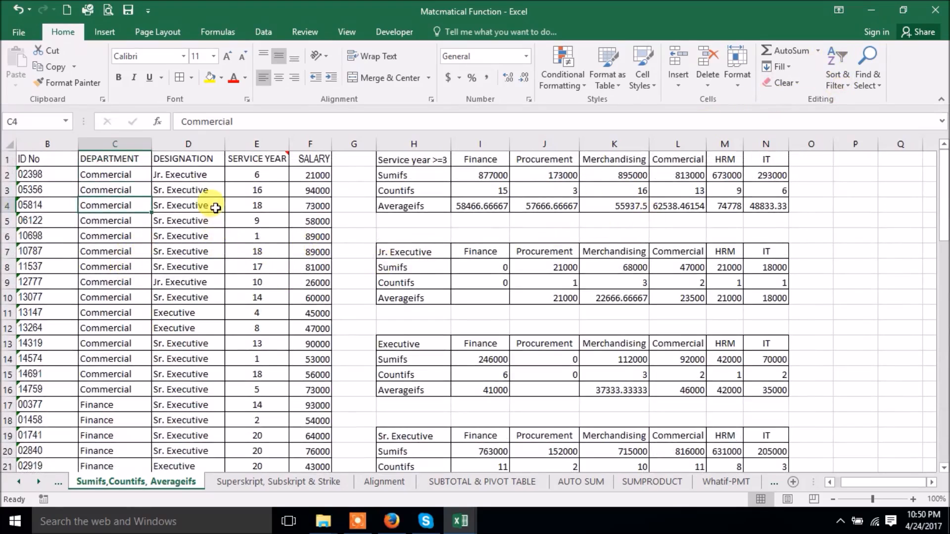
click(192, 299)
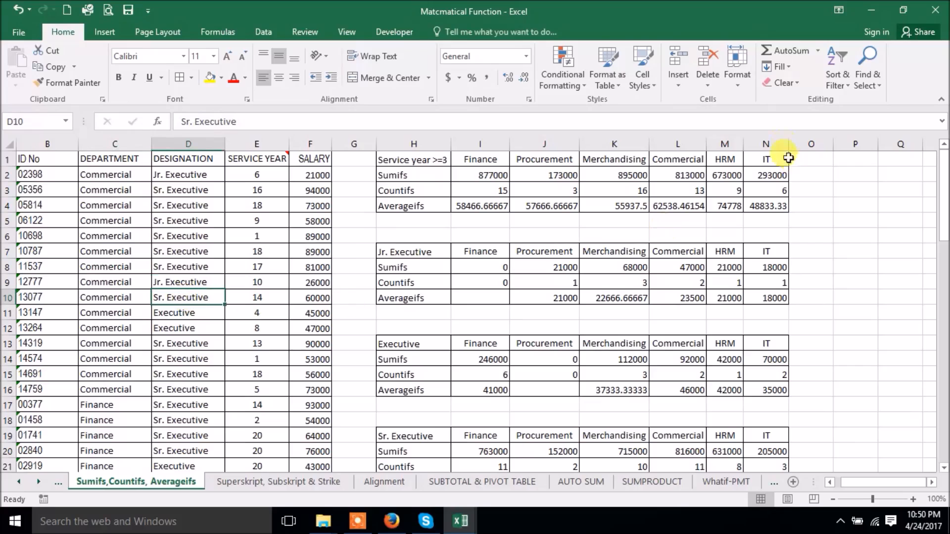
- Sort the rows by designation A to Z, then Z to A
click(836, 69)
click(851, 93)
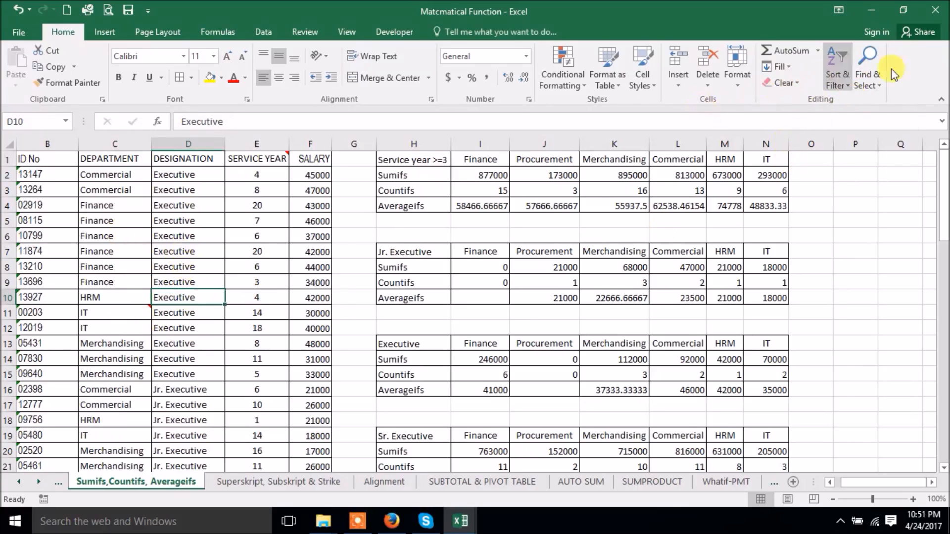
click(830, 47)
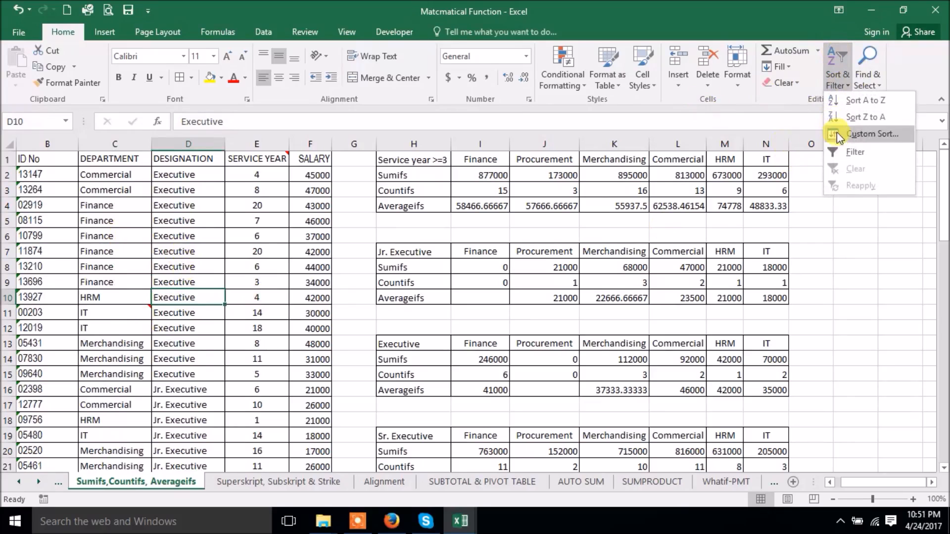
click(849, 117)
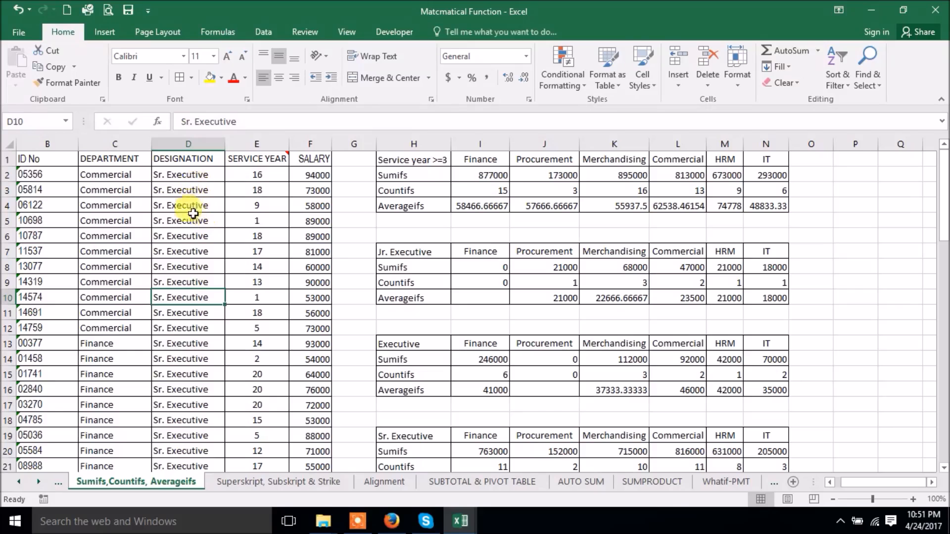
scroll(187, 316, down, 7)
scroll(188, 321, down, 9)
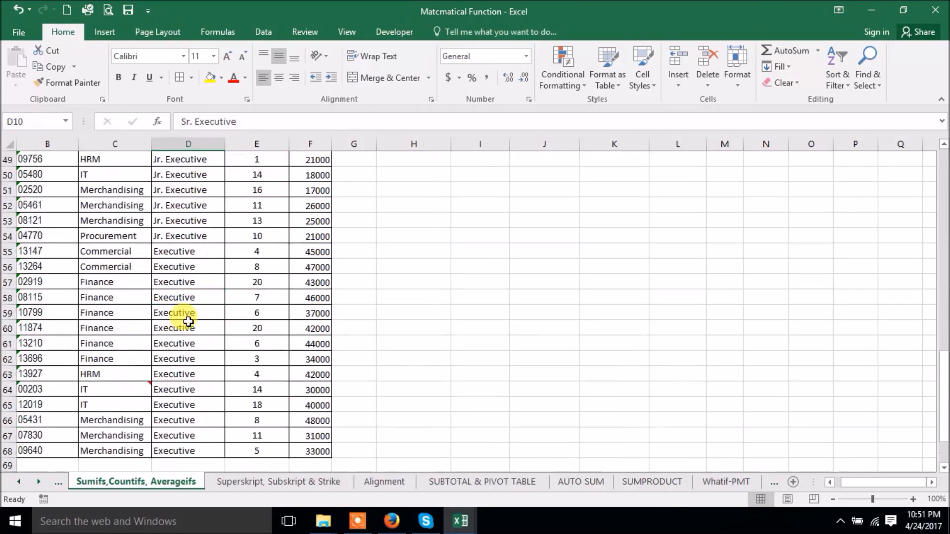
scroll(187, 314, up, 16)
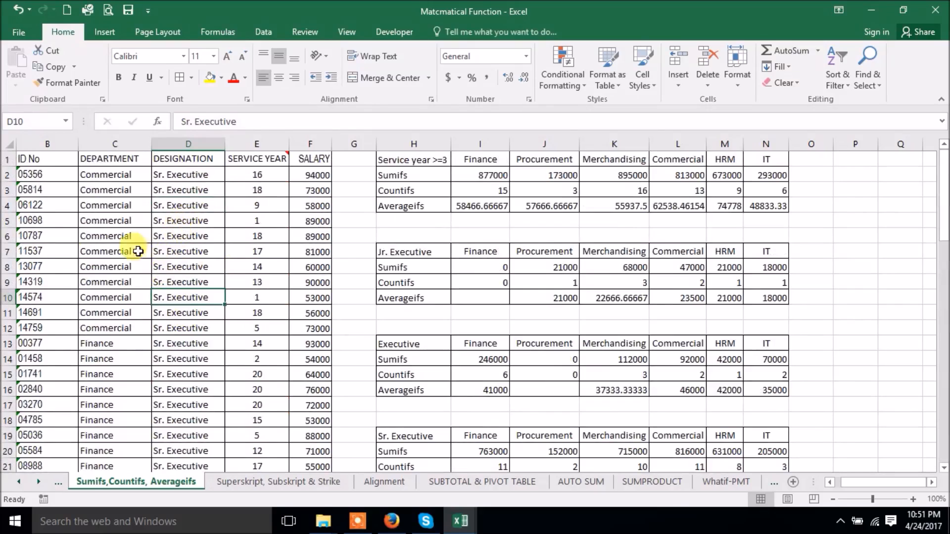
- Restore ascending ID No order, starting with 00203
click(52, 220)
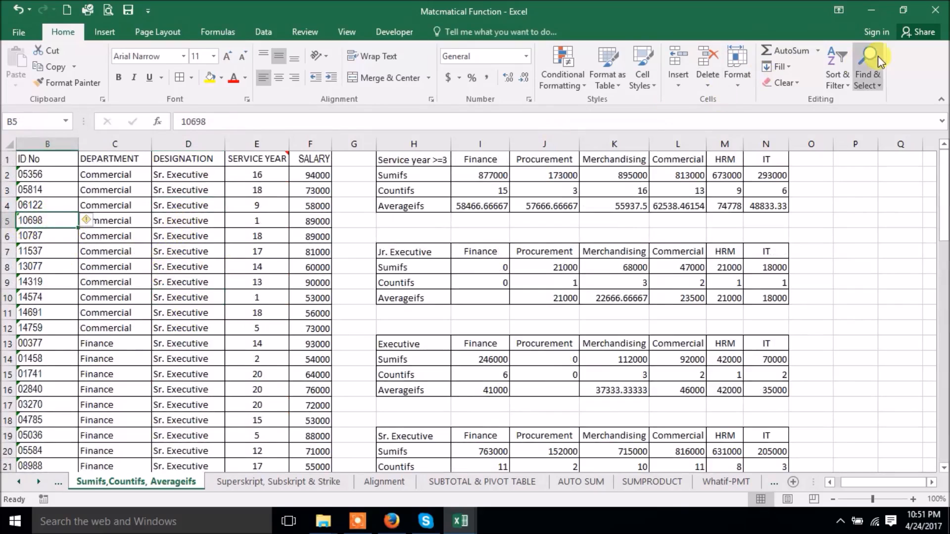
click(837, 79)
click(852, 102)
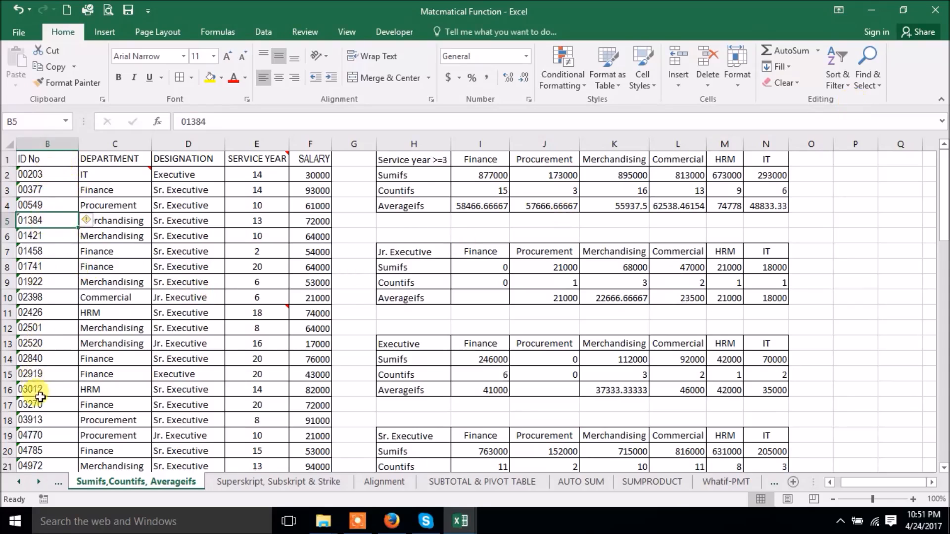
scroll(64, 378, down, 3)
scroll(65, 371, down, 4)
scroll(64, 363, up, 7)
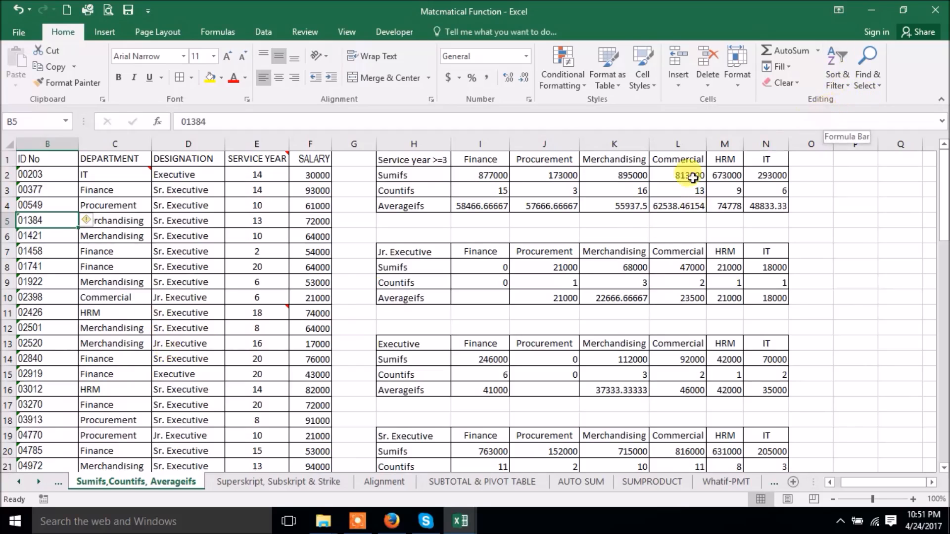
- Add filter arrows to the header cells ID No through SALARY
drag(61, 164, 305, 158)
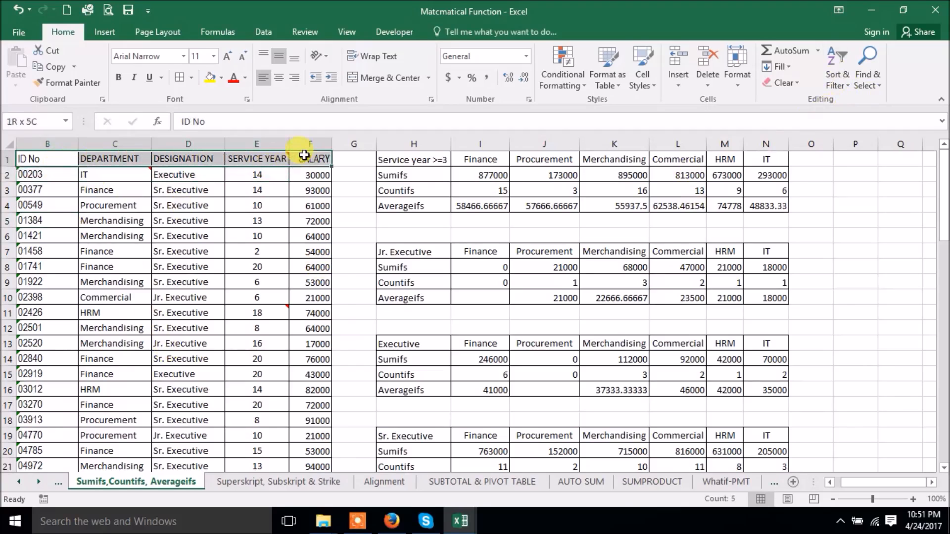
click(822, 84)
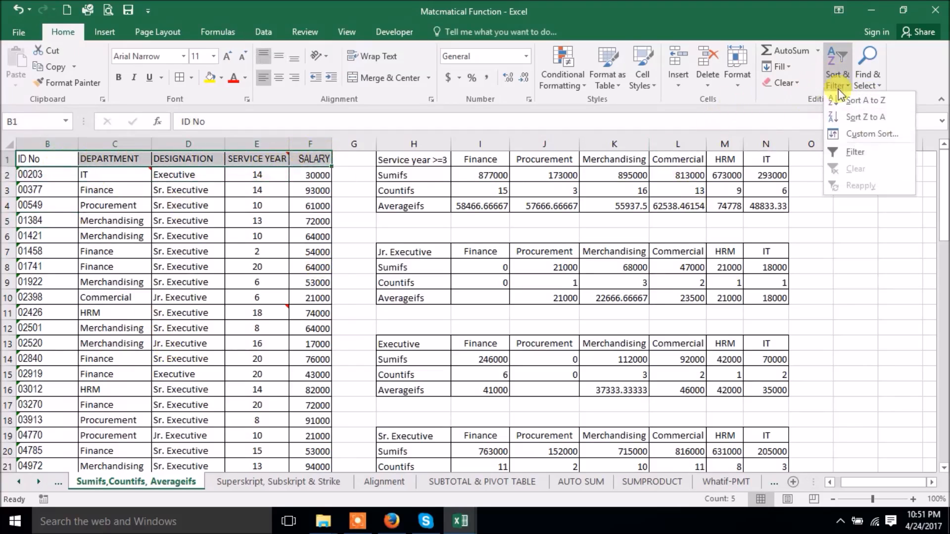
click(843, 149)
- Inspect the DESIGNATION filter with all boxes cleared, then cancel without filtering
click(199, 205)
click(218, 159)
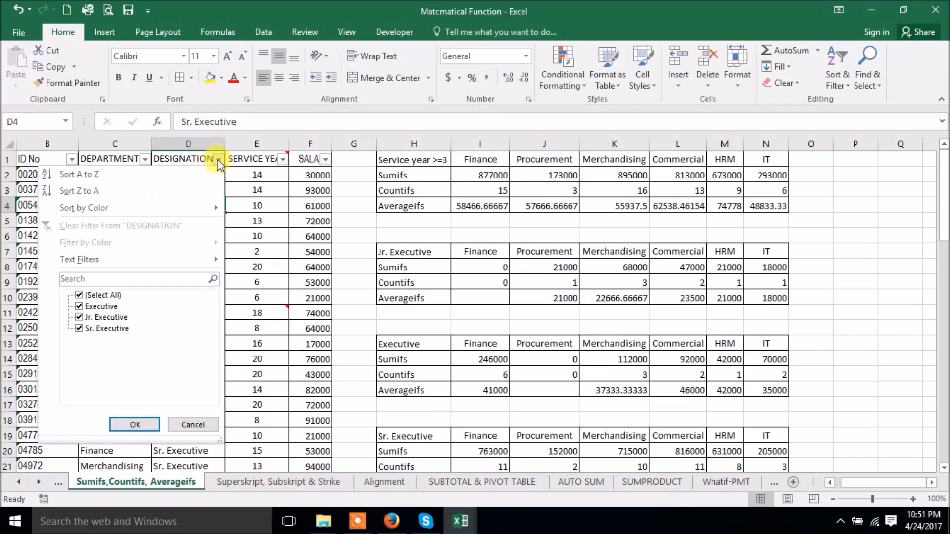
click(105, 295)
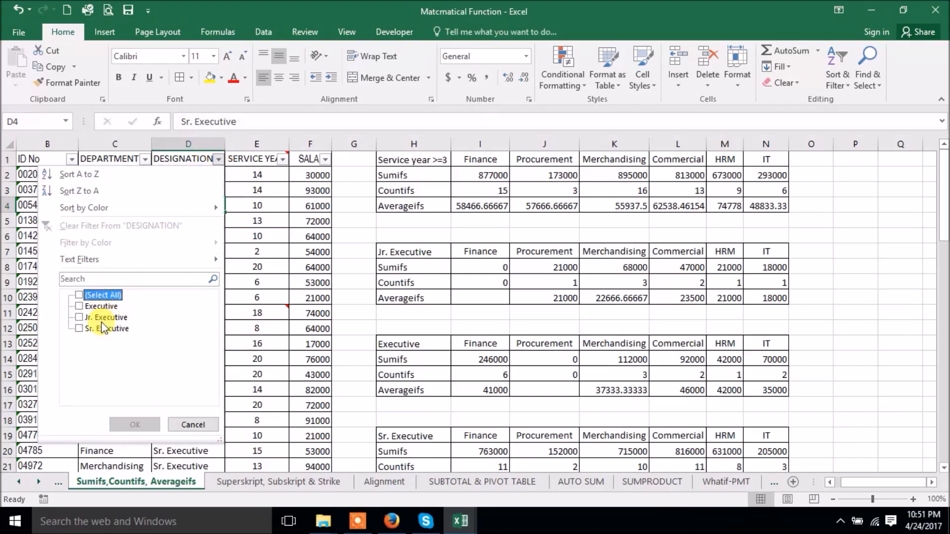
click(192, 424)
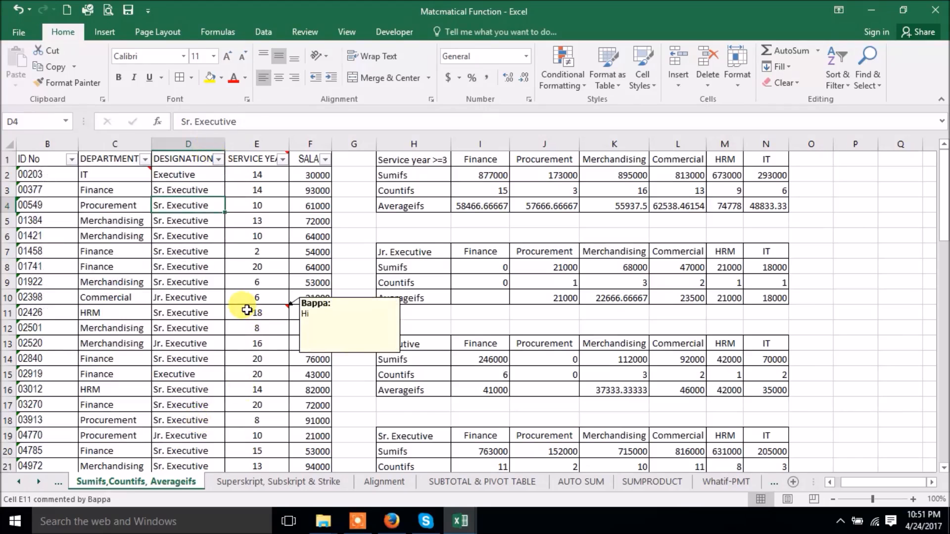
click(871, 80)
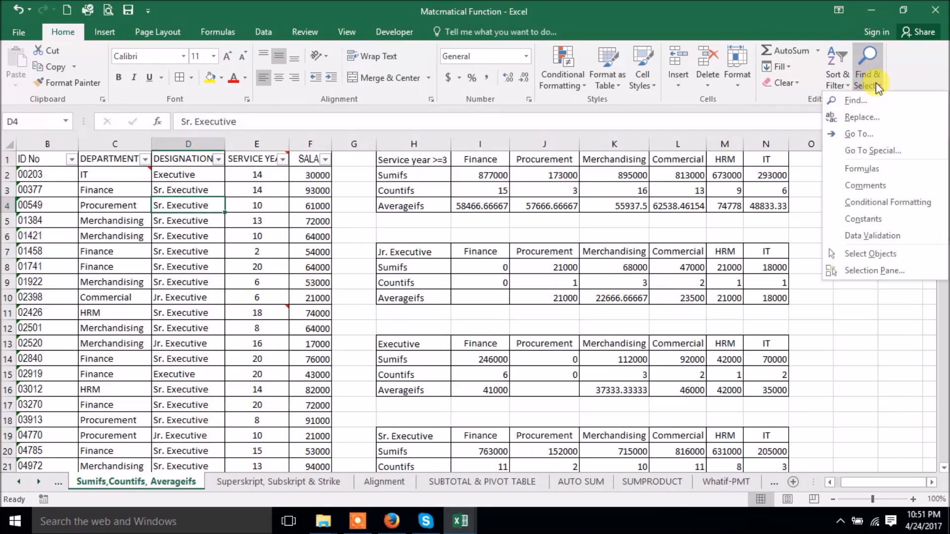
- Find all 14 cells containing IT and enlarge the results list to view them
click(855, 103)
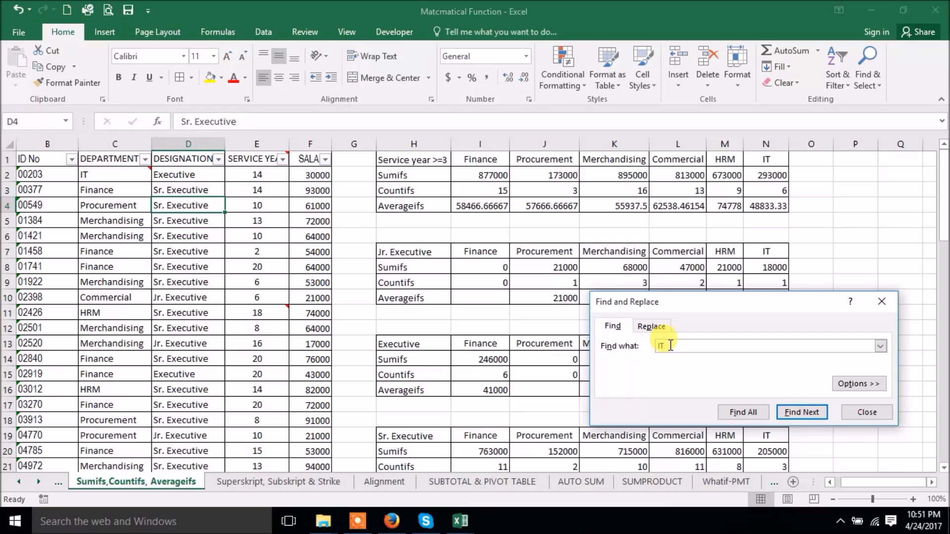
click(748, 412)
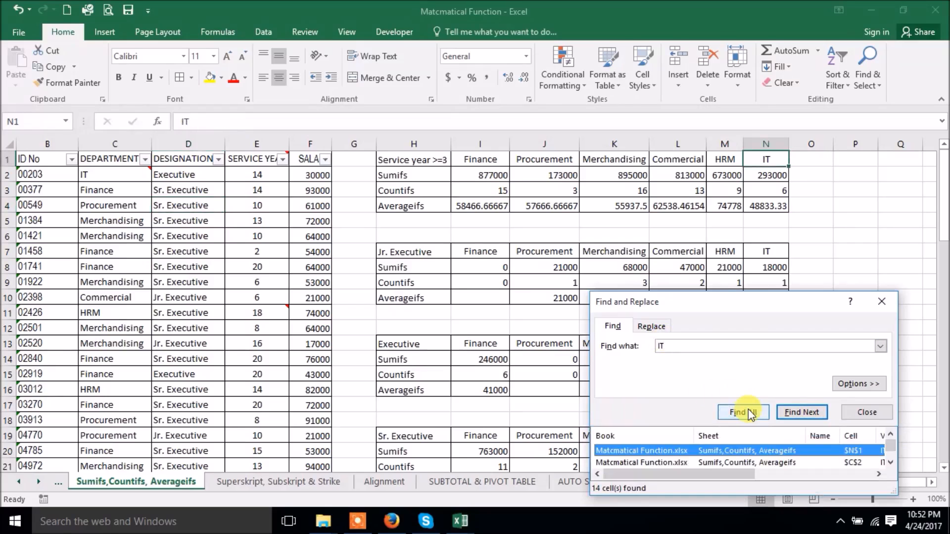
drag(721, 299, 649, 143)
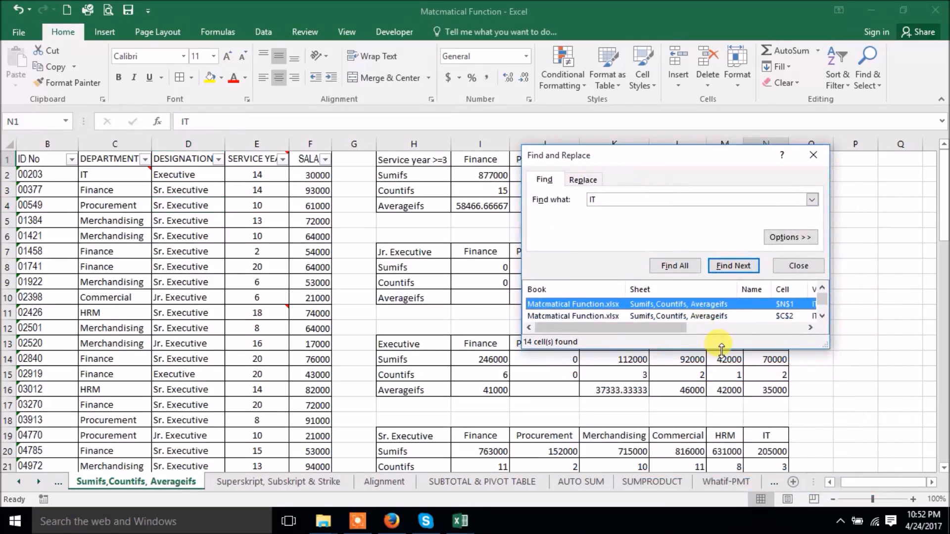
drag(719, 349, 732, 504)
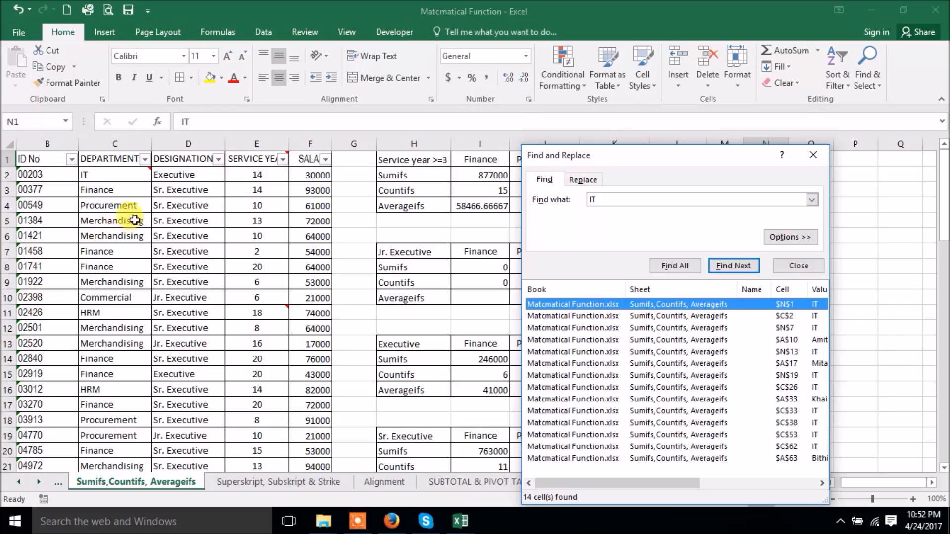
scroll(144, 292, down, 8)
scroll(164, 317, up, 7)
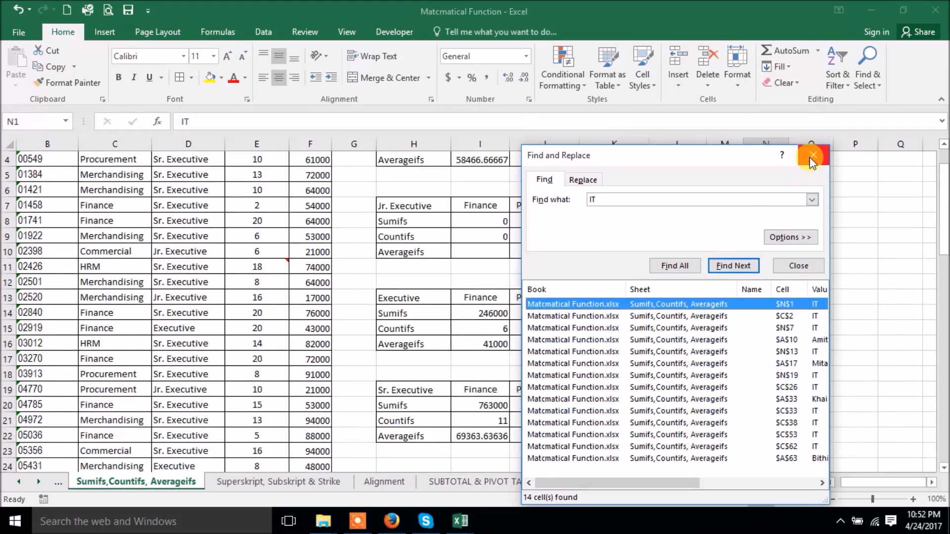
click(579, 180)
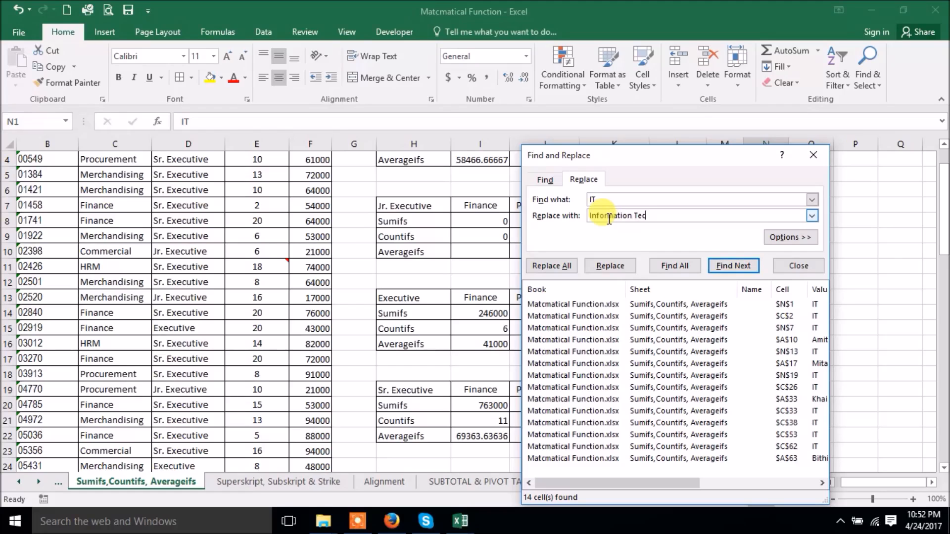
- Replace every IT with 'Information Tec', close the dialog, and undo the change
click(549, 265)
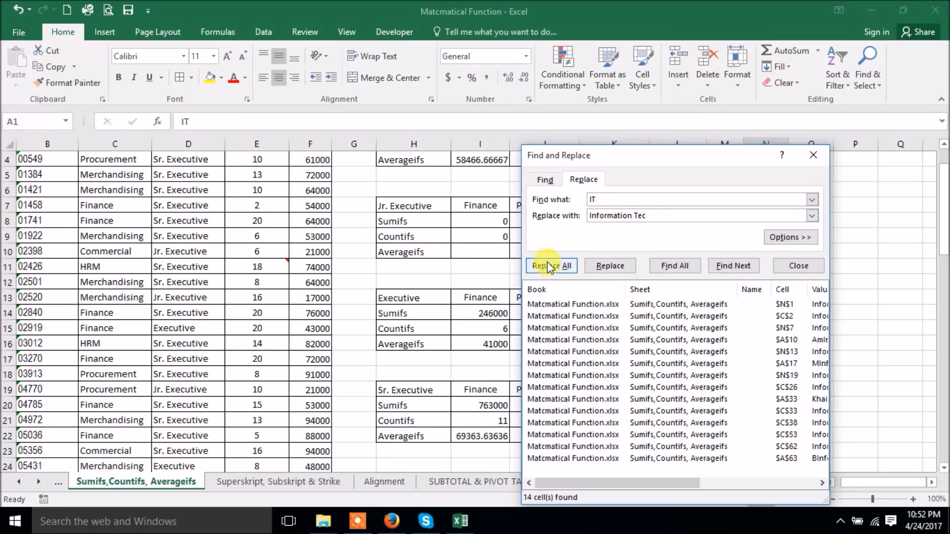
click(482, 300)
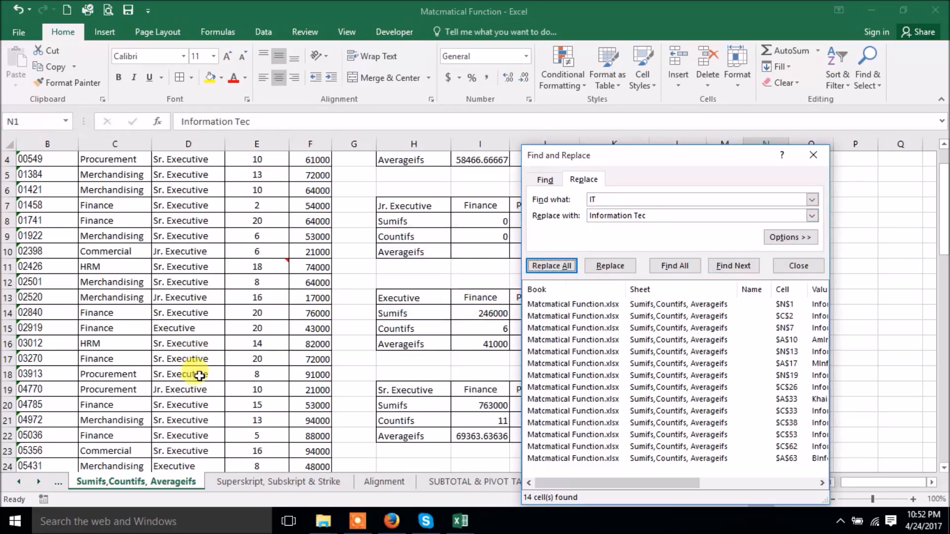
scroll(194, 360, down, 1)
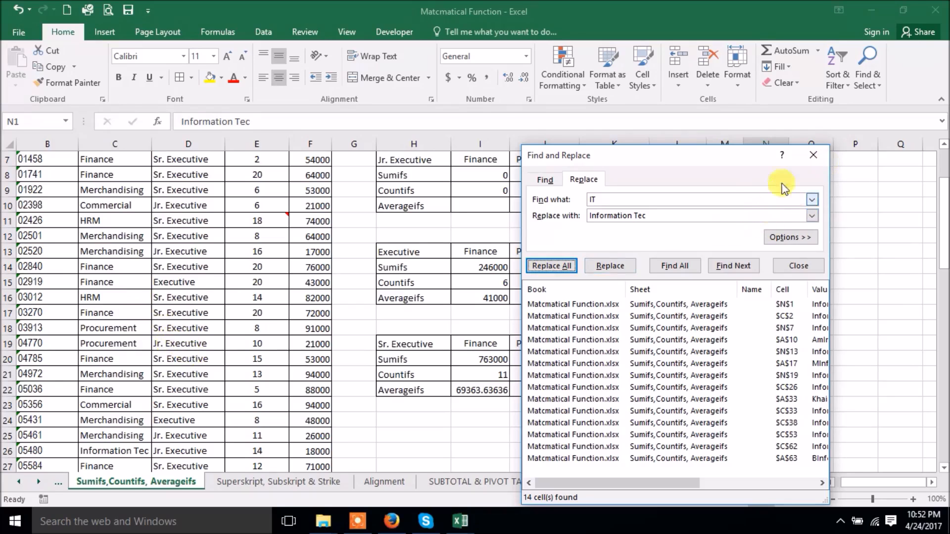
click(813, 155)
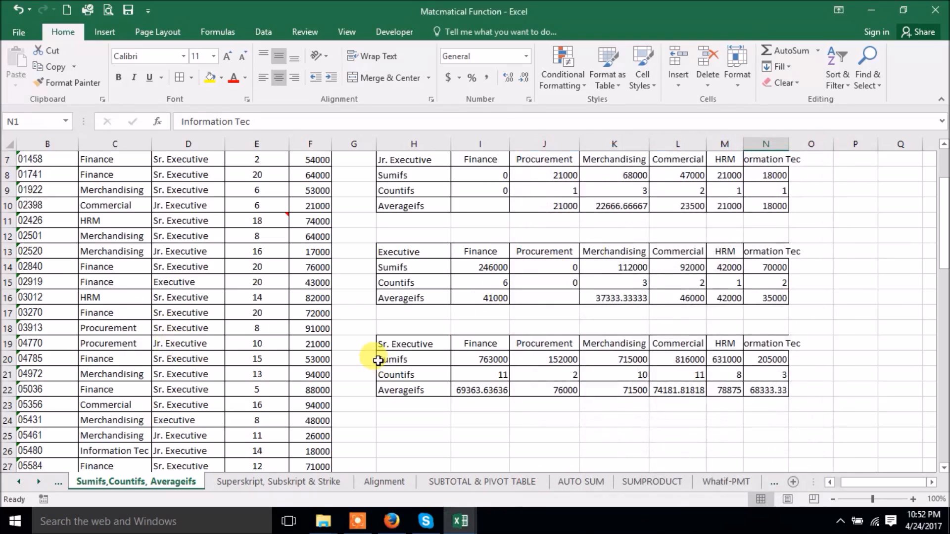
key(ctrl+z)
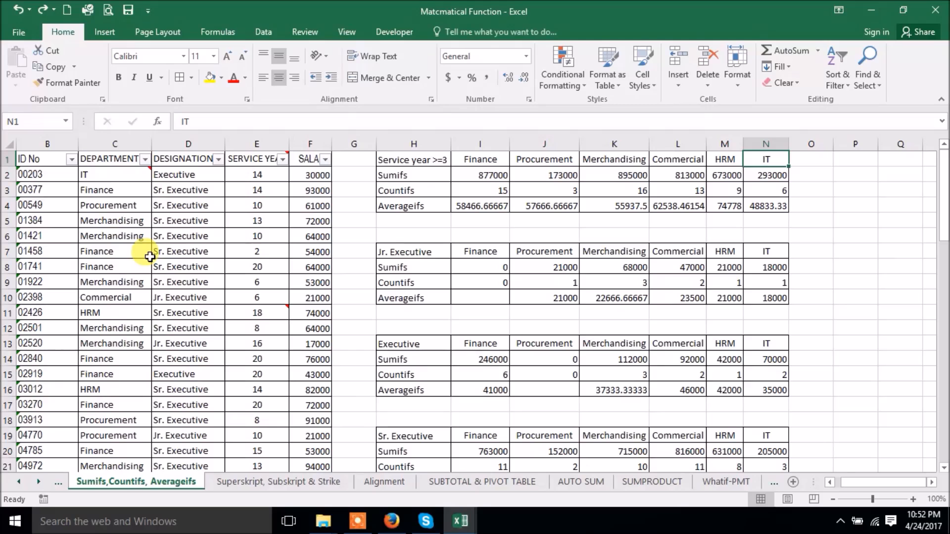
- Open and close the Find window (Ctrl+F), then the Replace window (Ctrl+H)
key(ctrl+f)
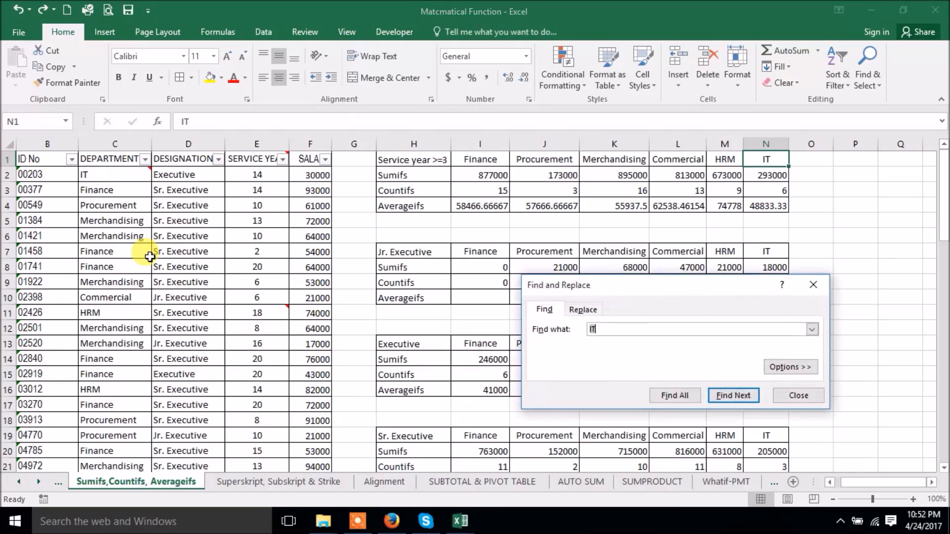
click(812, 287)
key(ctrl+h)
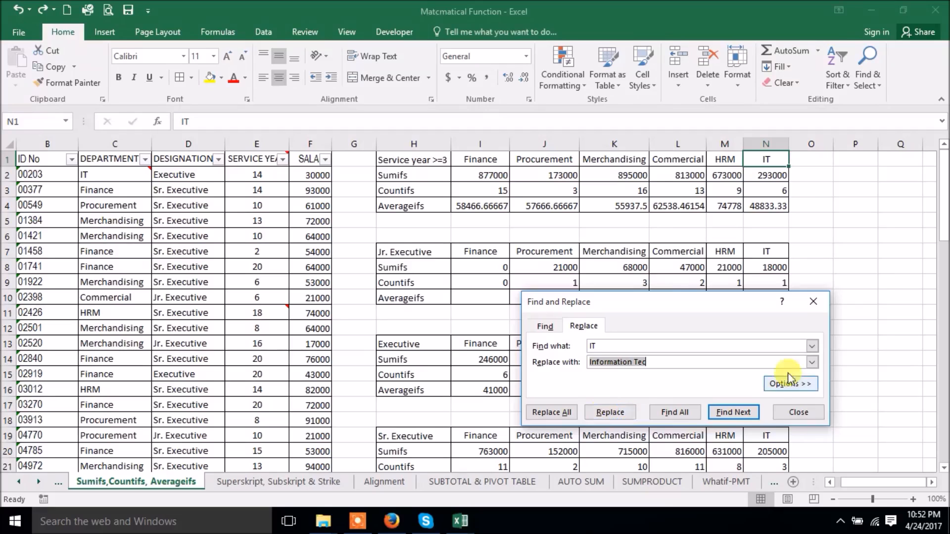
click(813, 305)
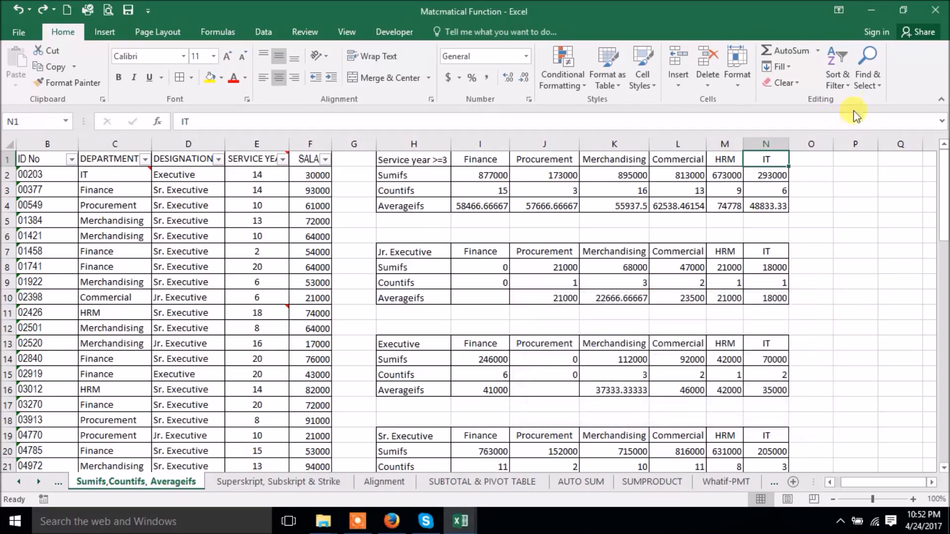
click(873, 88)
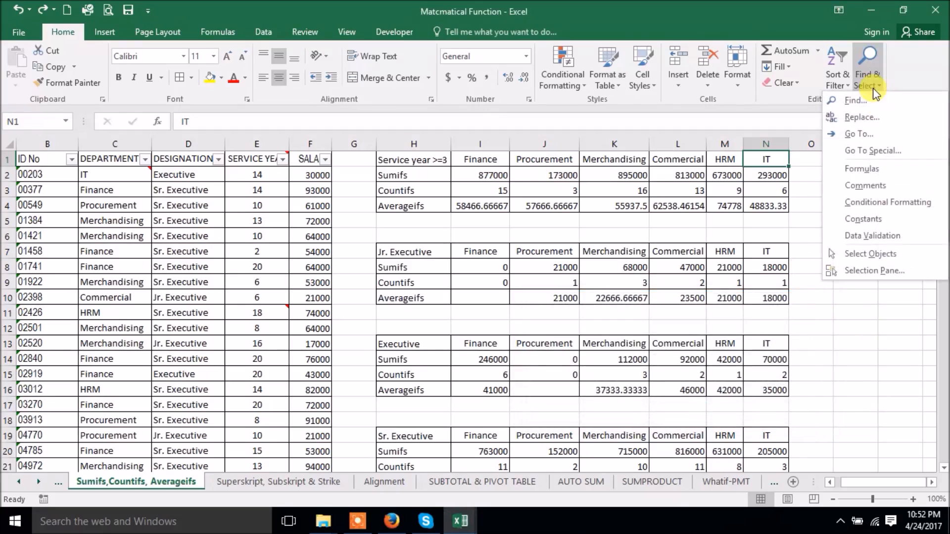
- Cancel the Go To window, then select all constant-value cells via Go To Special
click(868, 135)
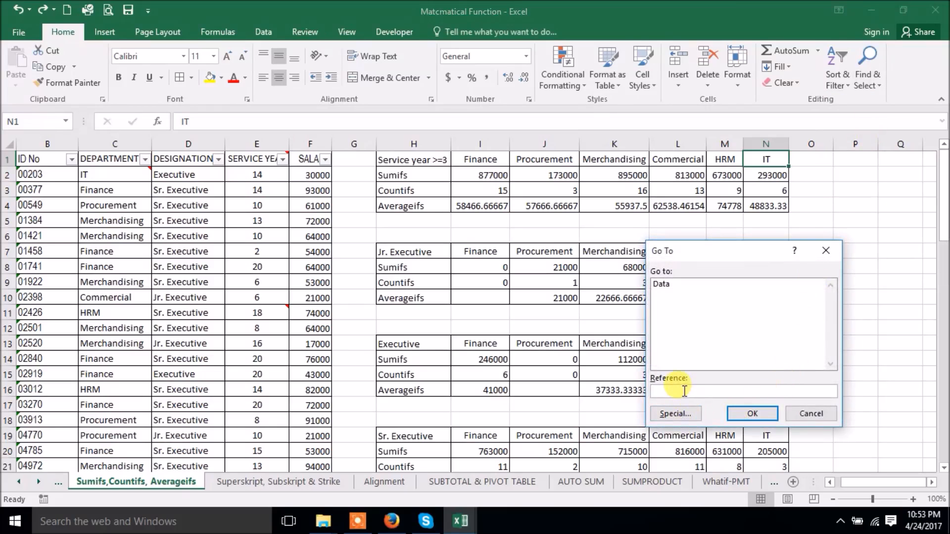
click(811, 414)
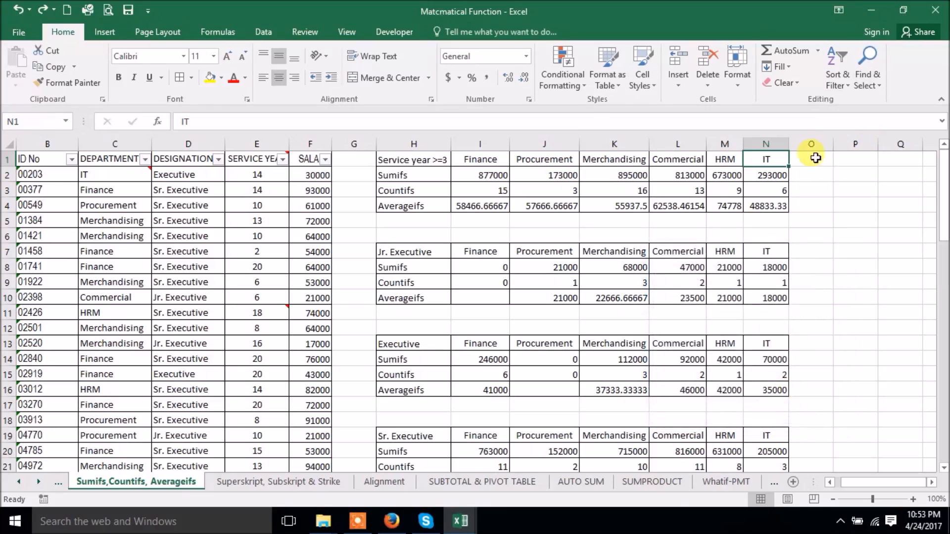
click(870, 86)
click(872, 149)
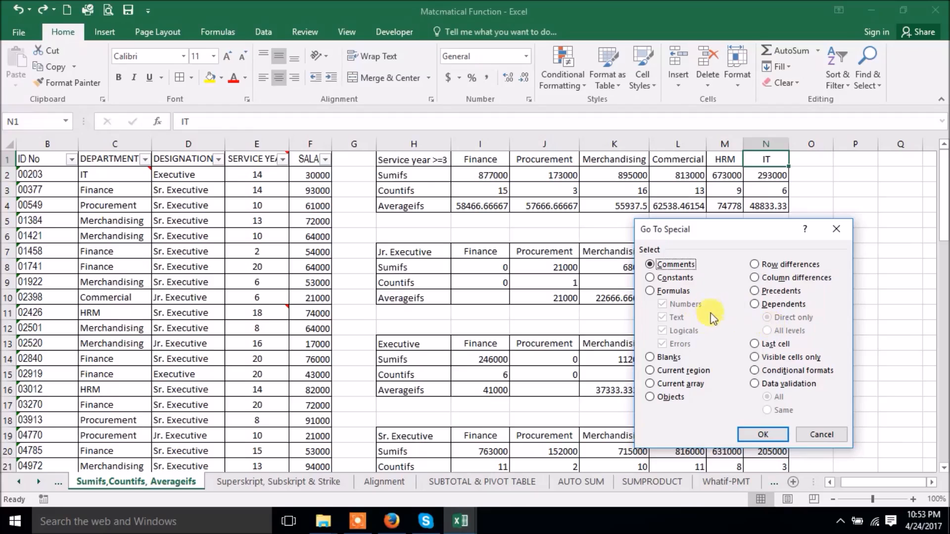
click(683, 279)
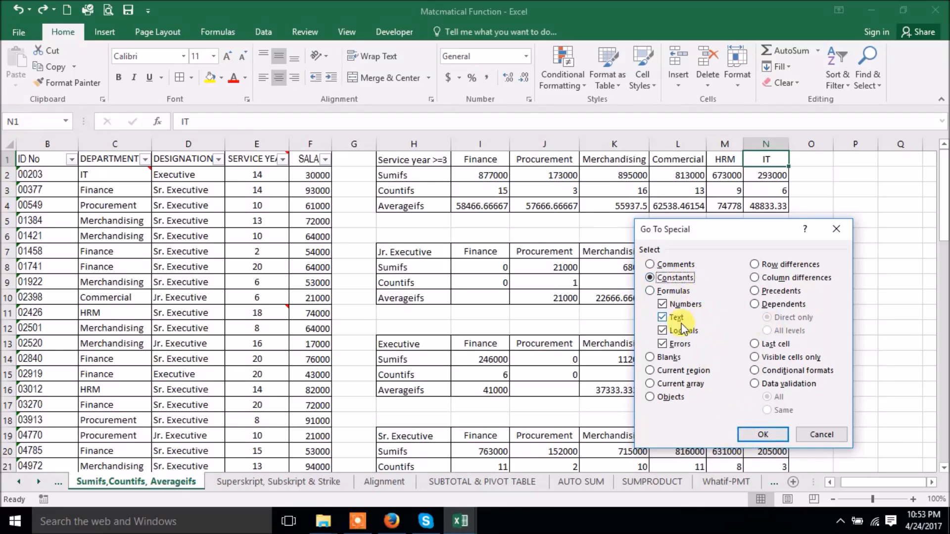
click(762, 434)
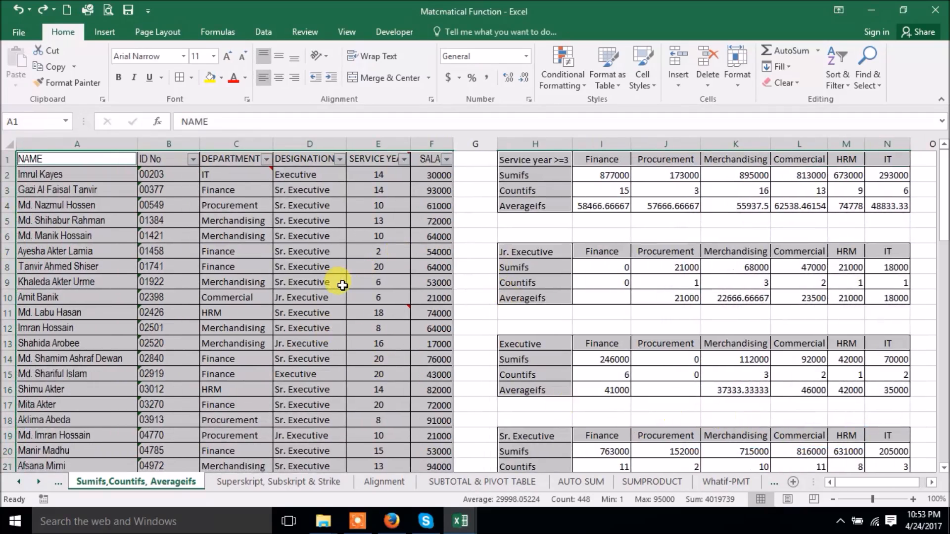
scroll(232, 316, down, 6)
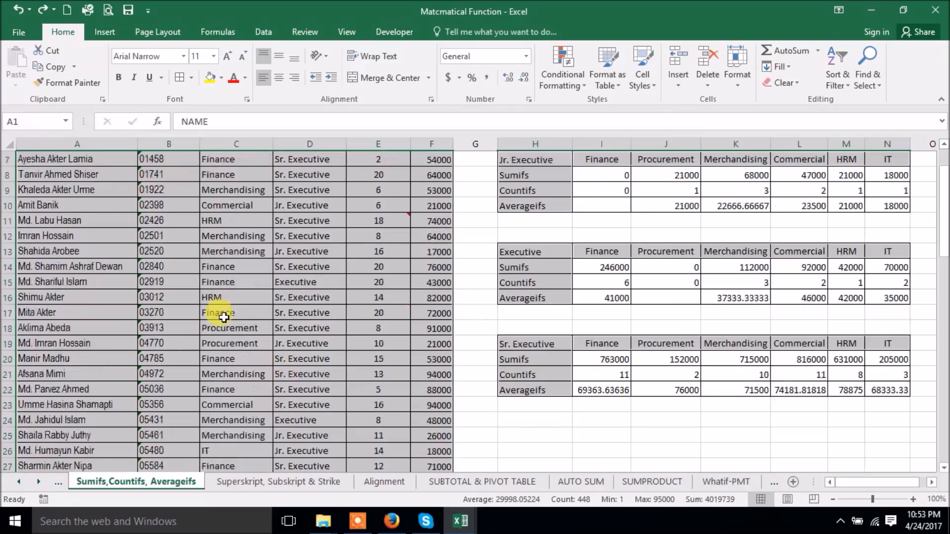
scroll(232, 314, up, 6)
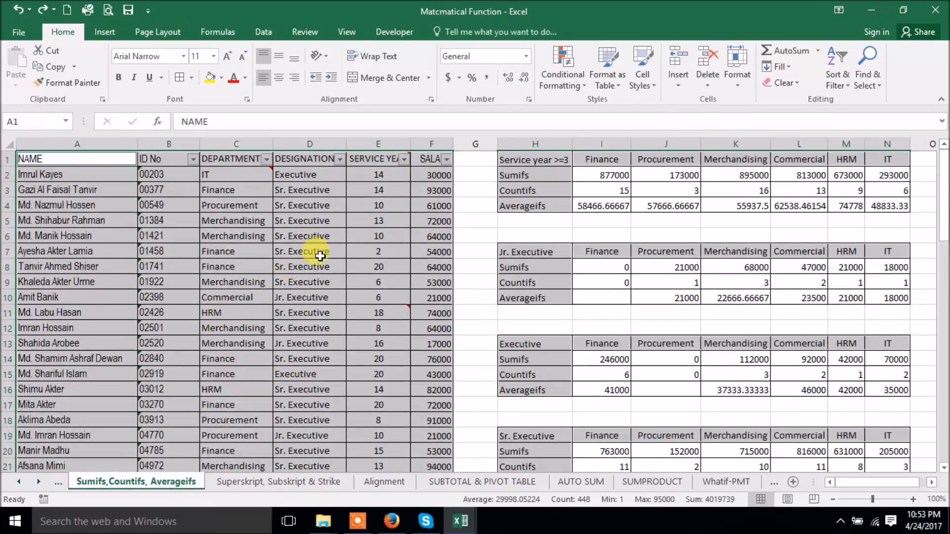
scroll(314, 252, down, 6)
scroll(317, 266, up, 6)
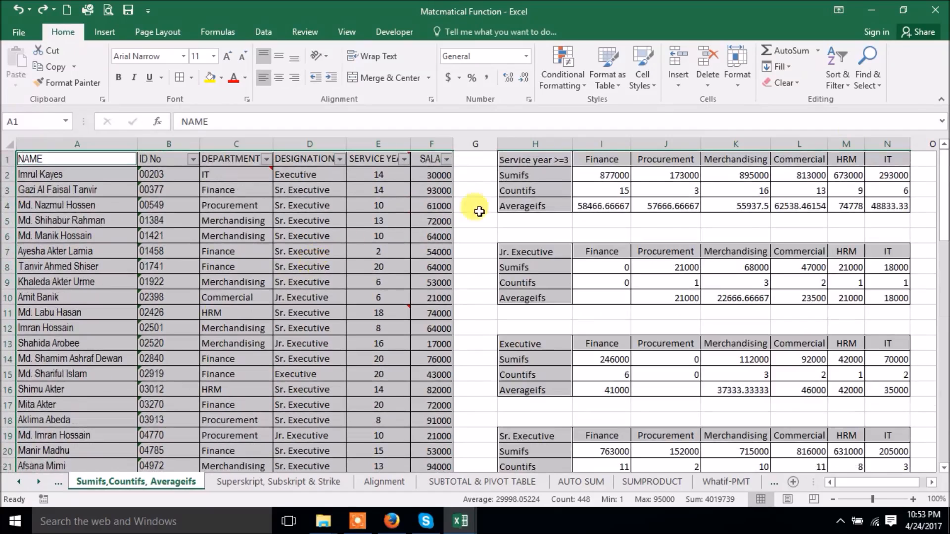
- Search the selection for formula cells, dismiss the no-cells-found message, and select G13
click(871, 67)
click(878, 151)
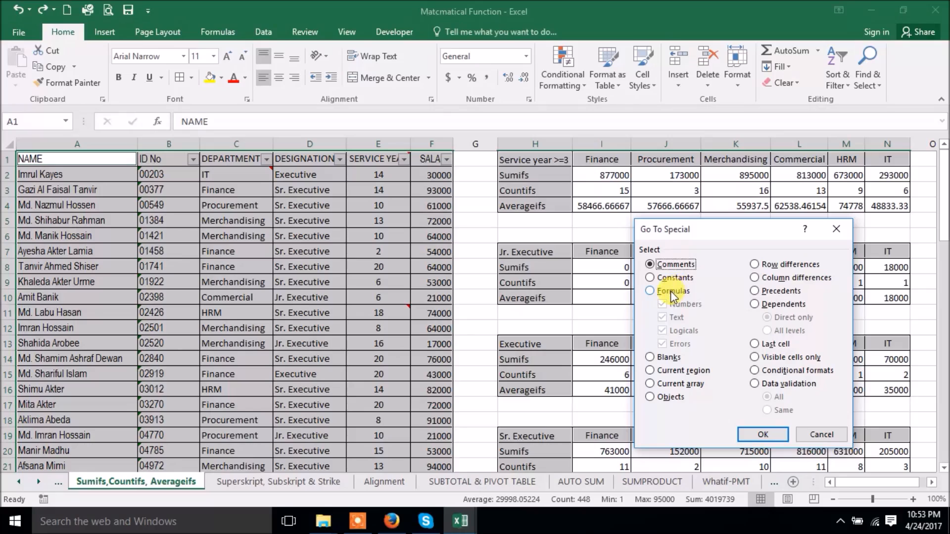
click(670, 291)
click(749, 434)
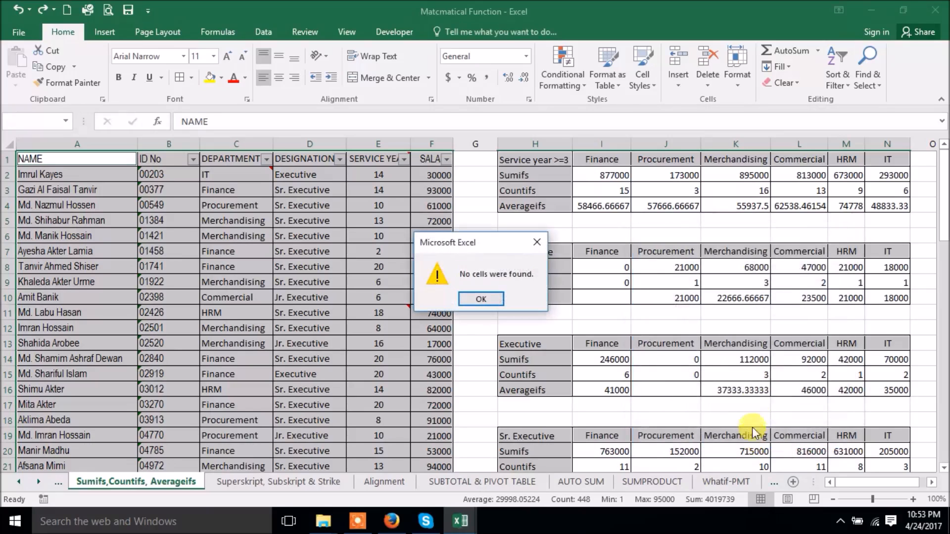
click(481, 297)
click(490, 346)
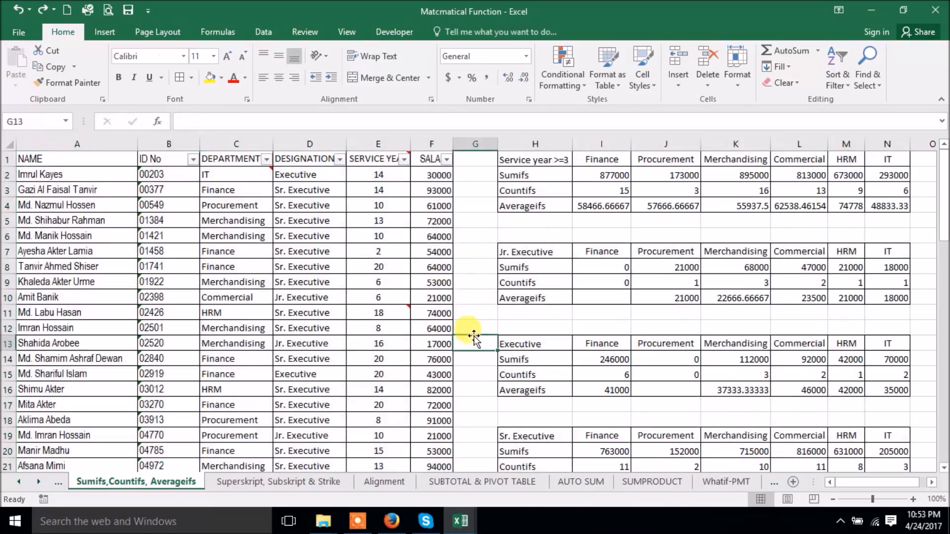
- Select all formula cells, I2 through N21, with Go To Special
click(874, 87)
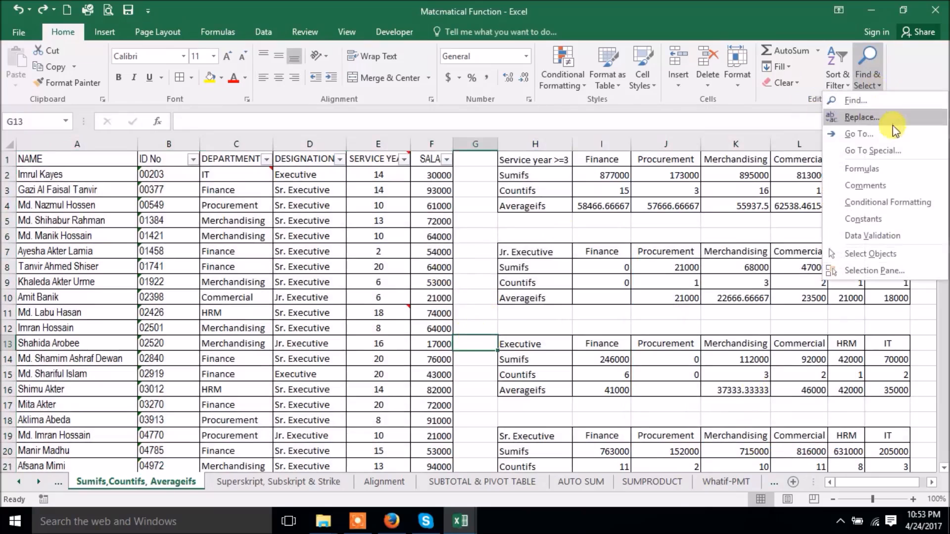
click(872, 157)
click(680, 292)
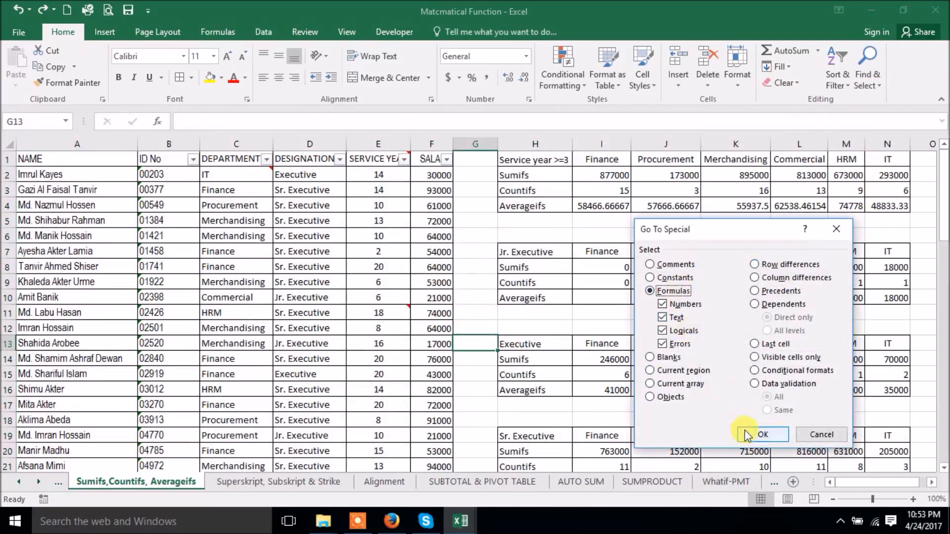
click(763, 434)
scroll(677, 243, down, 5)
scroll(685, 238, up, 5)
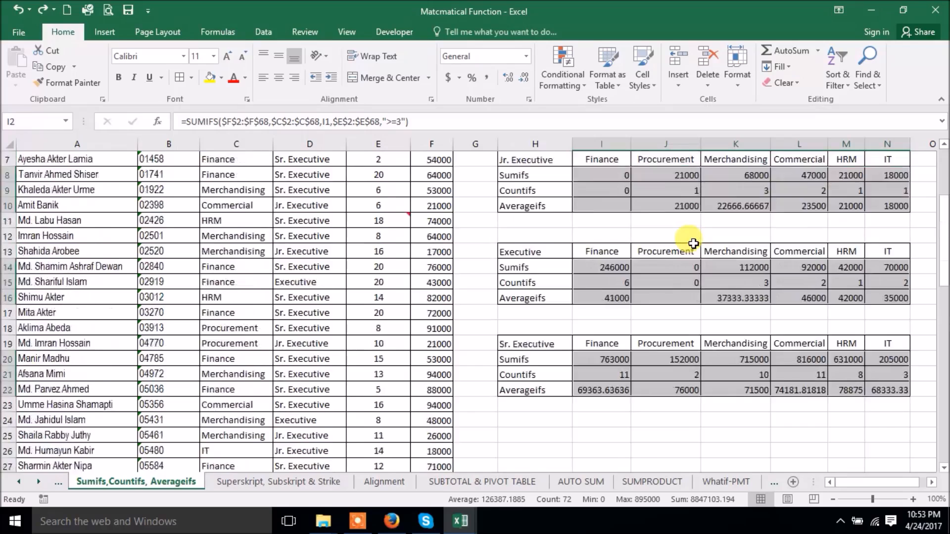
- Look for blanks within the formula cells, dismiss the no-cells-found message, and select G12
click(869, 80)
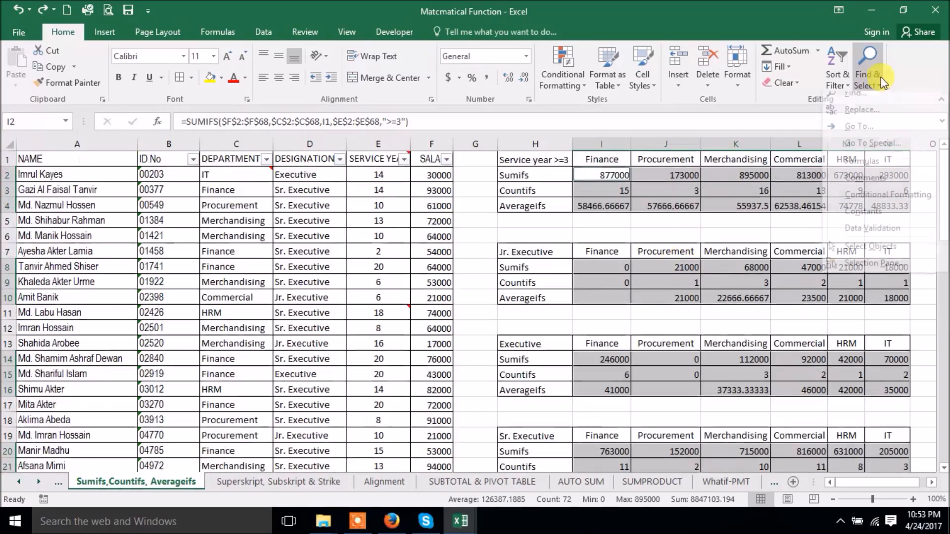
click(871, 152)
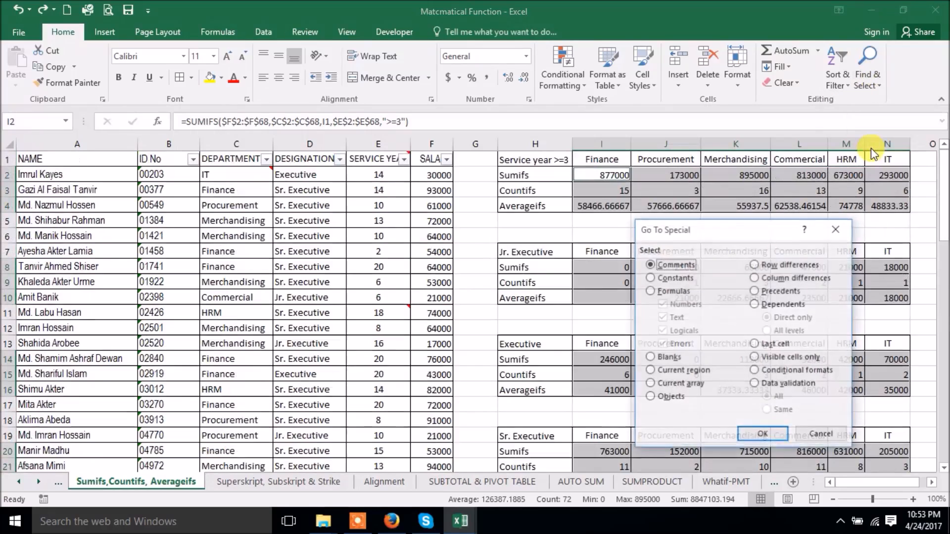
click(670, 359)
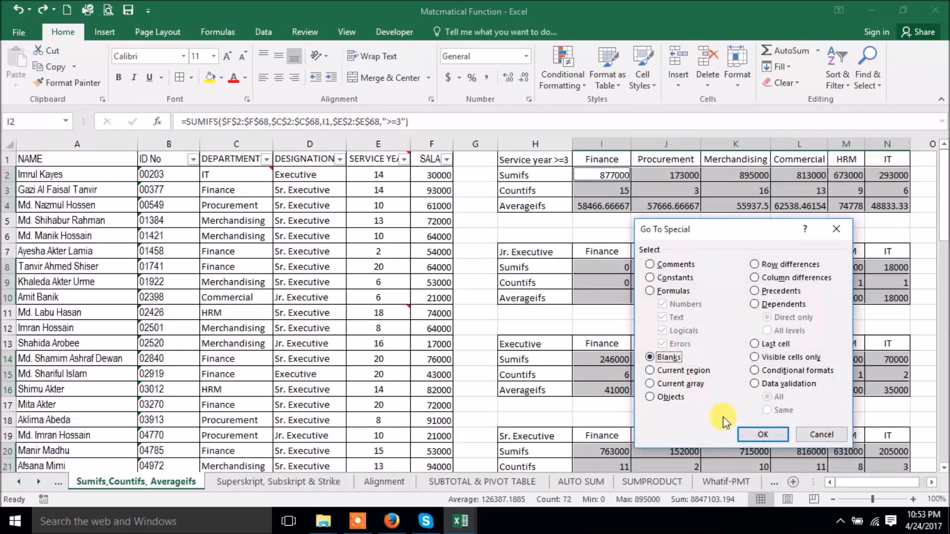
click(762, 436)
click(476, 299)
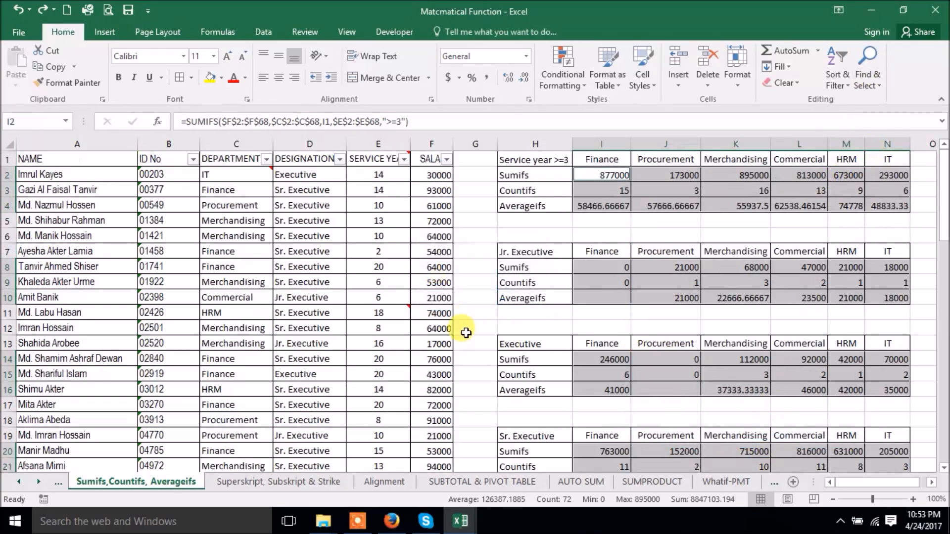
click(466, 333)
- Select every blank cell in columns G–N and return to the top of the sheet
click(872, 82)
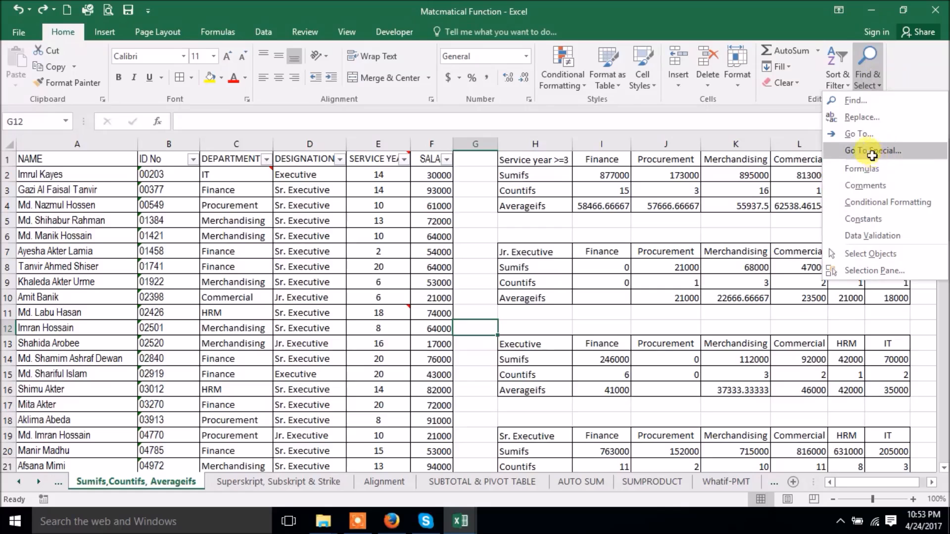
click(872, 155)
click(667, 357)
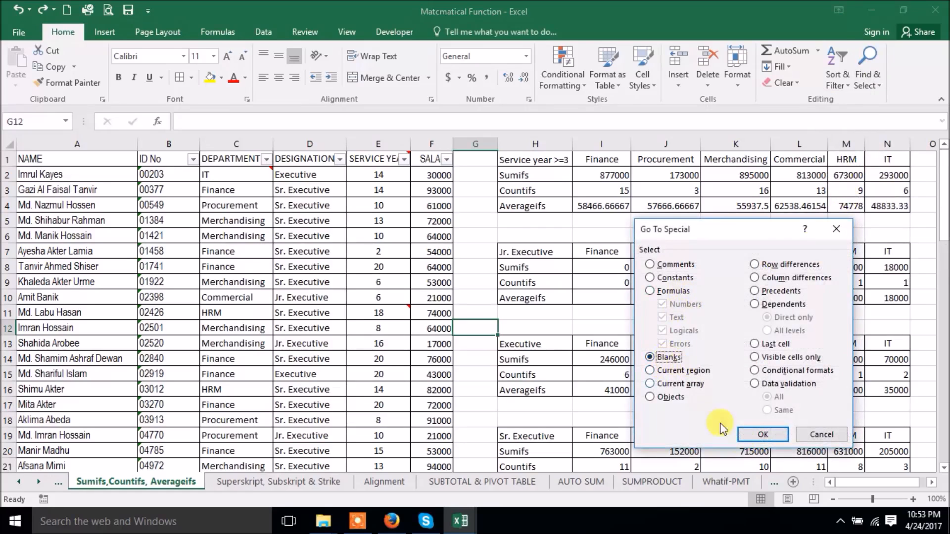
click(760, 435)
scroll(668, 313, down, 20)
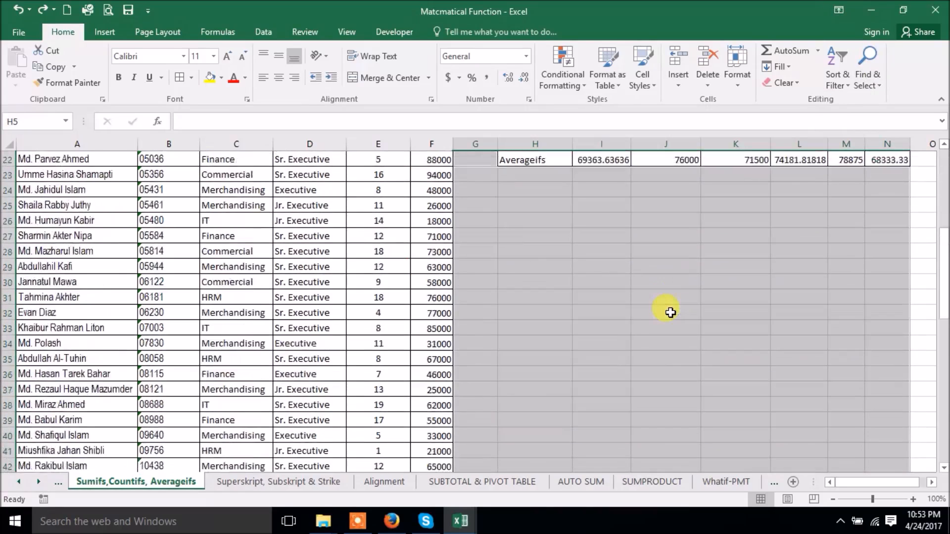
scroll(657, 317, up, 1)
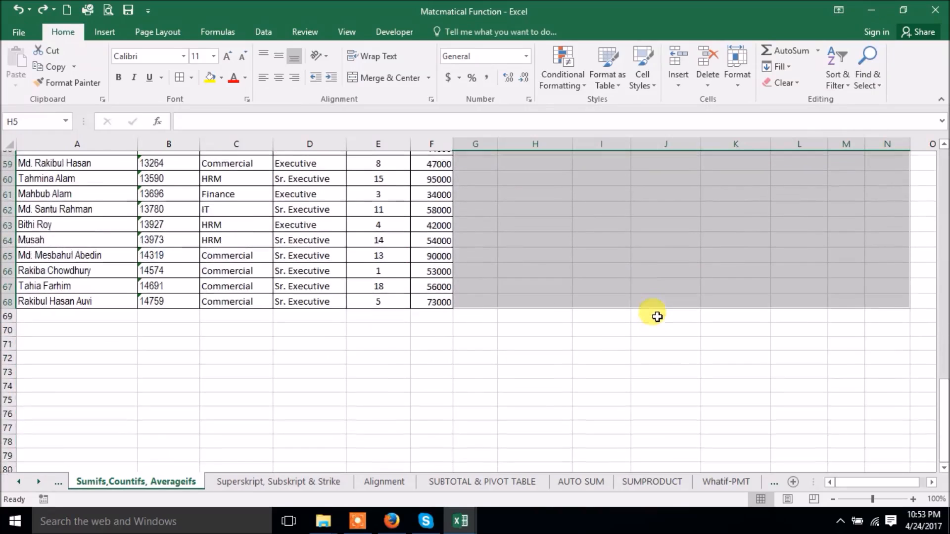
drag(883, 482, 791, 485)
scroll(682, 386, up, 8)
scroll(682, 386, up, 11)
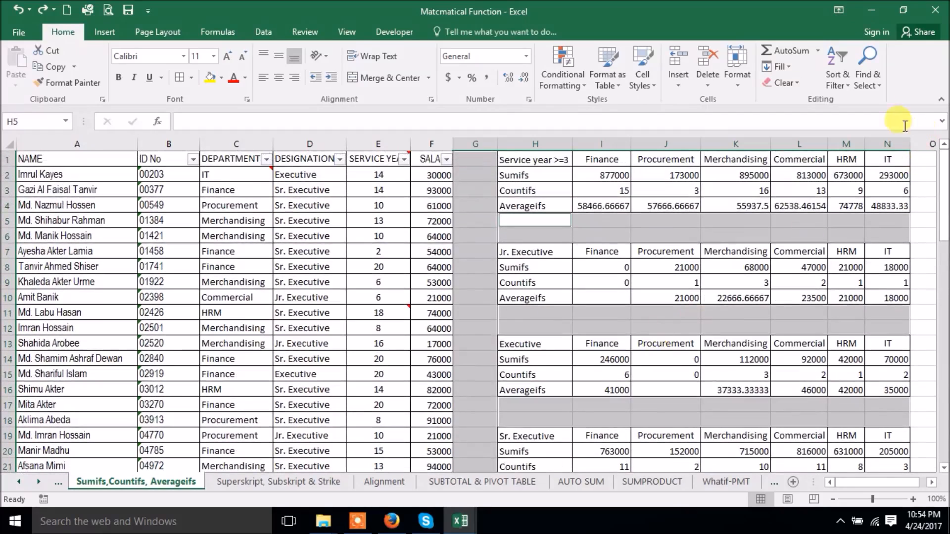
- Open Go To Special, cancel it, and make F12 the active cell
click(881, 85)
click(877, 154)
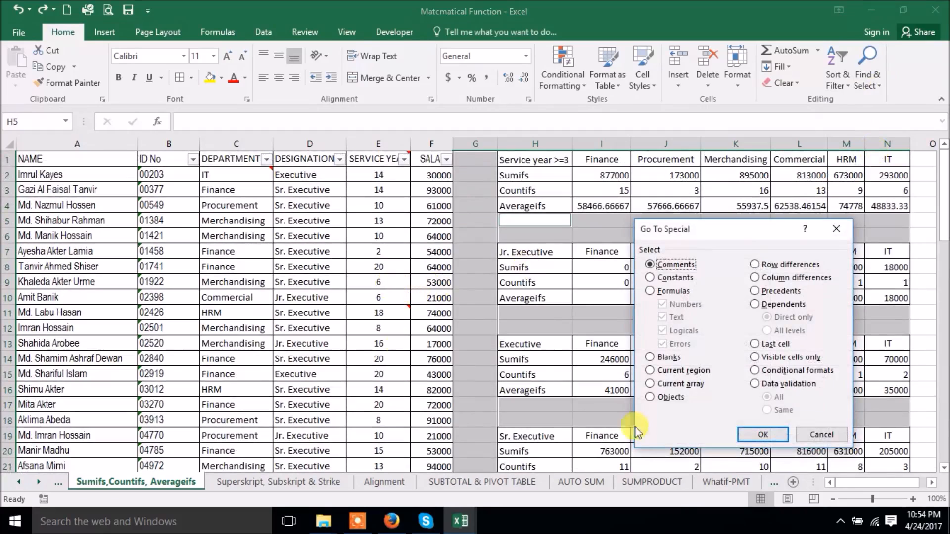
click(821, 435)
click(433, 328)
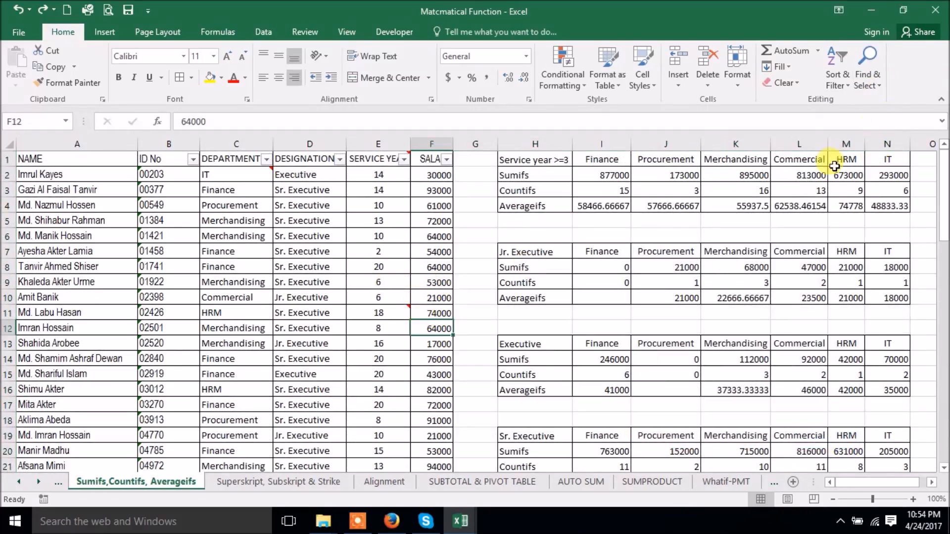
- Select the comment cells E1, C2 and E11 with Go To Special Comments
click(875, 83)
click(881, 152)
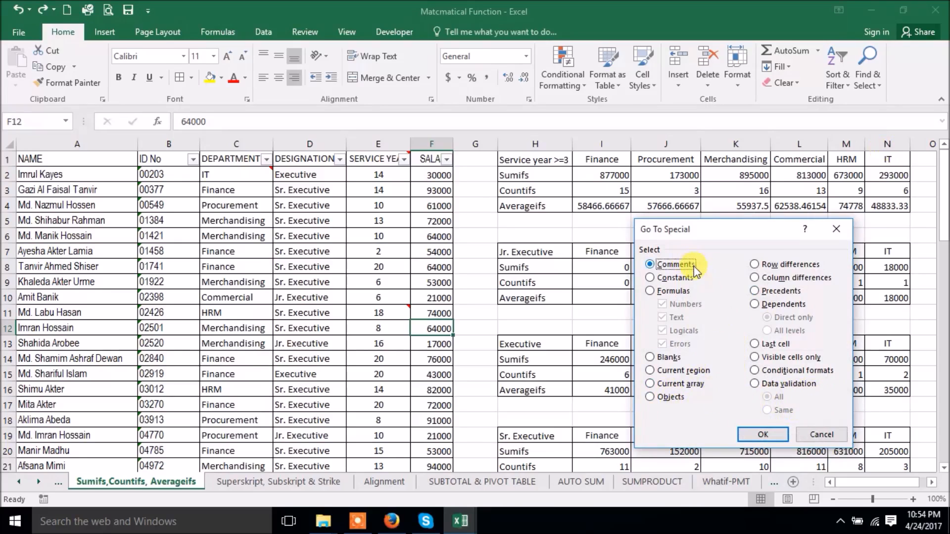
click(748, 436)
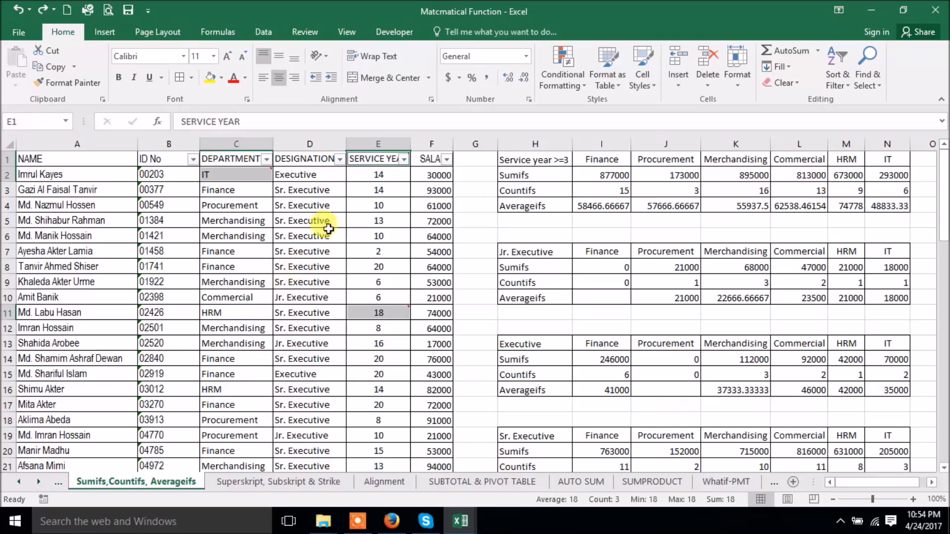
mouse_move(250, 172)
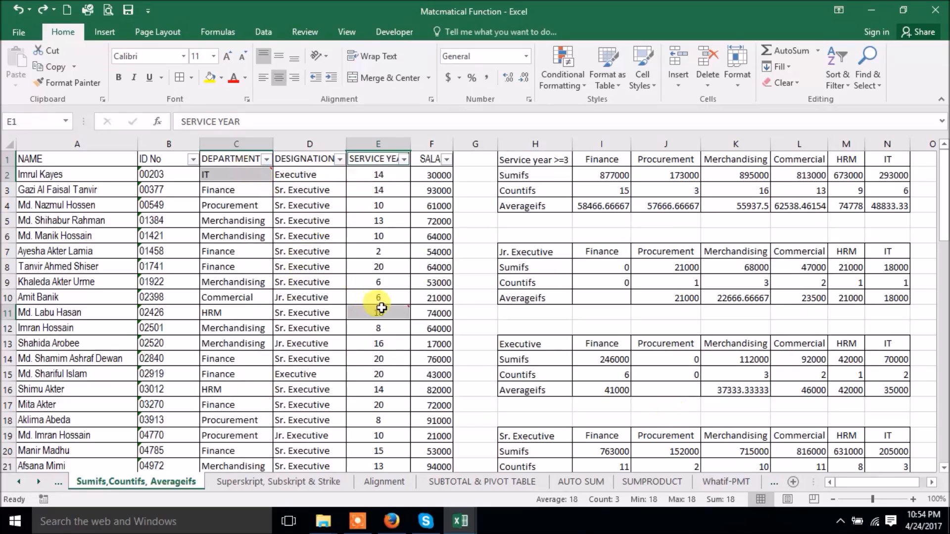
- Open and close Go To Special, then make G12 the active cell
click(477, 358)
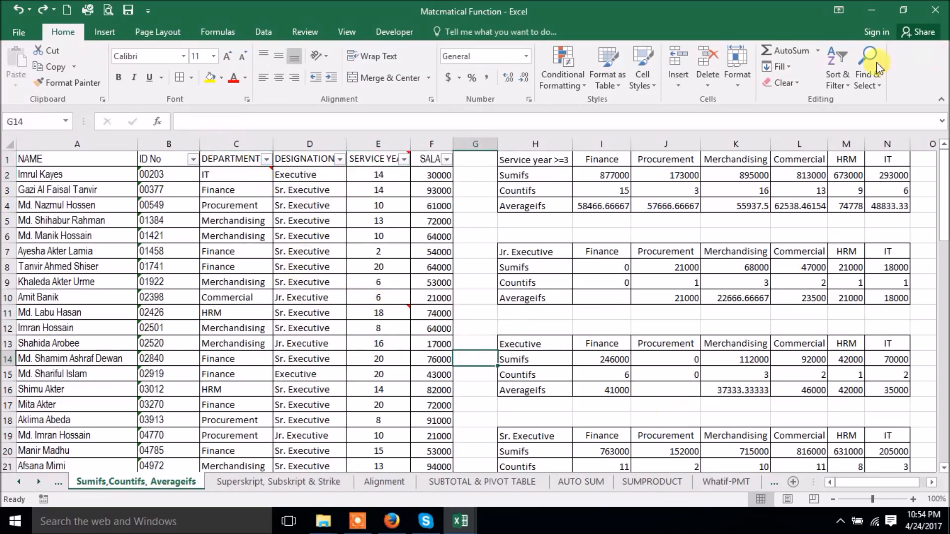
click(868, 66)
click(875, 144)
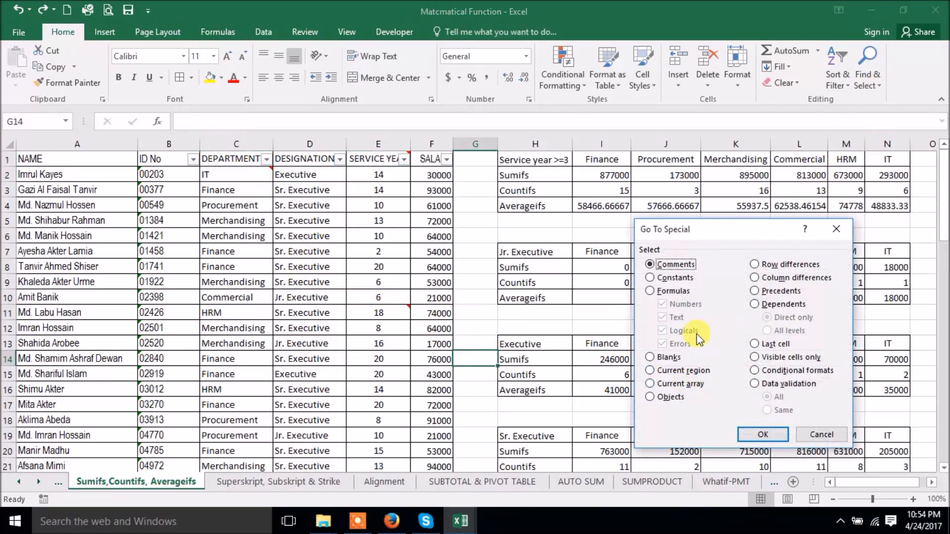
click(836, 229)
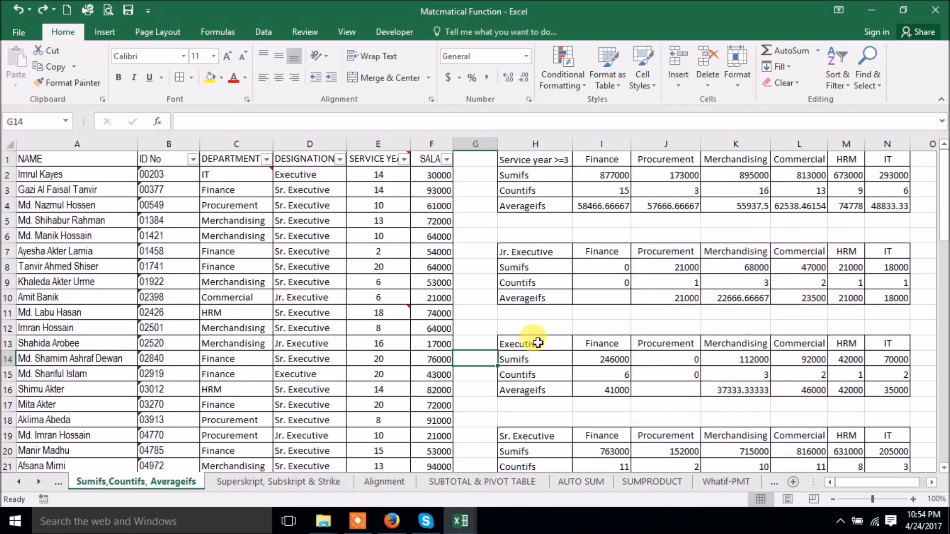
click(469, 321)
- Select all blank cells in G–N and fill them with ABCD using Ctrl+Enter
click(868, 79)
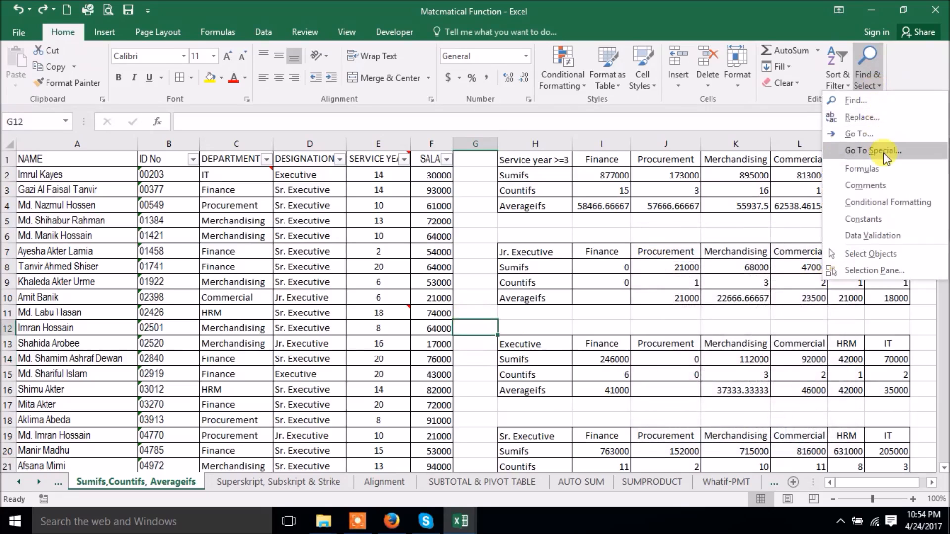
click(886, 157)
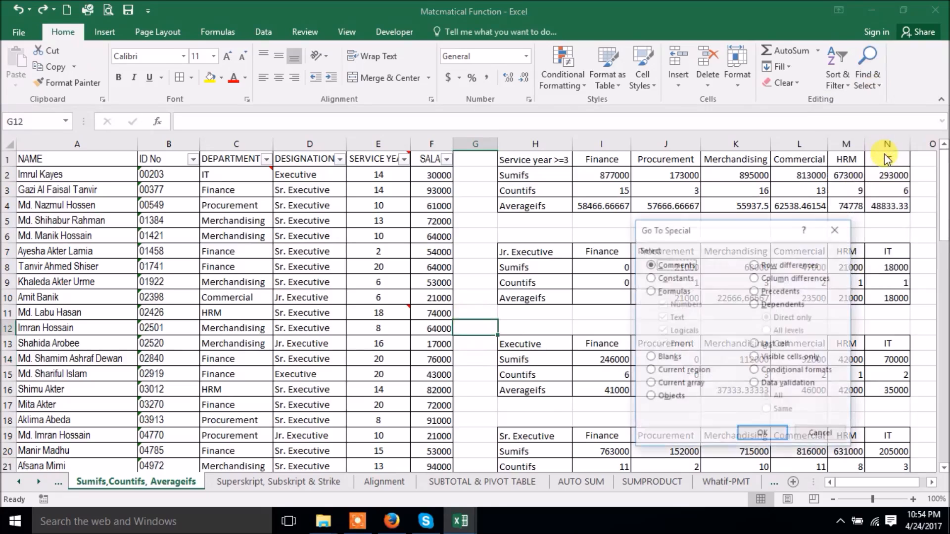
click(665, 357)
click(746, 436)
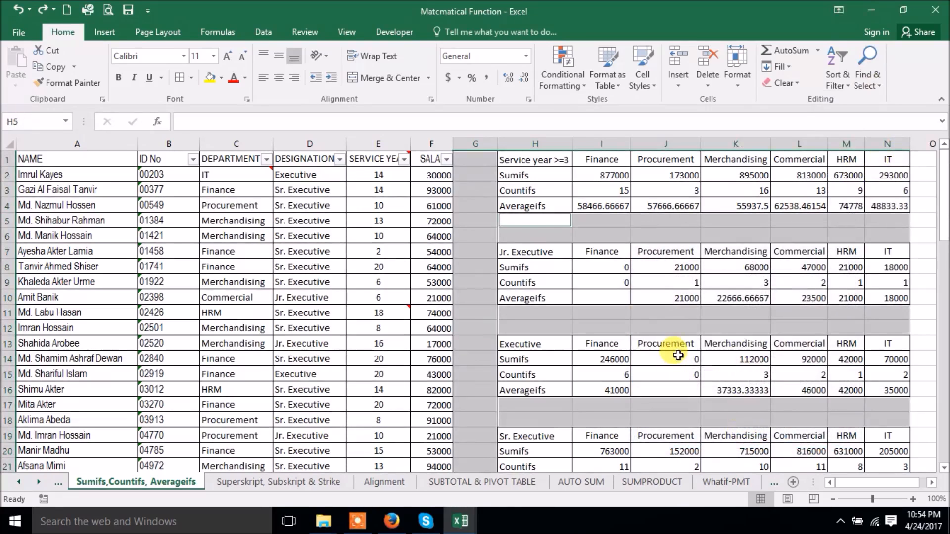
text(ABCD)
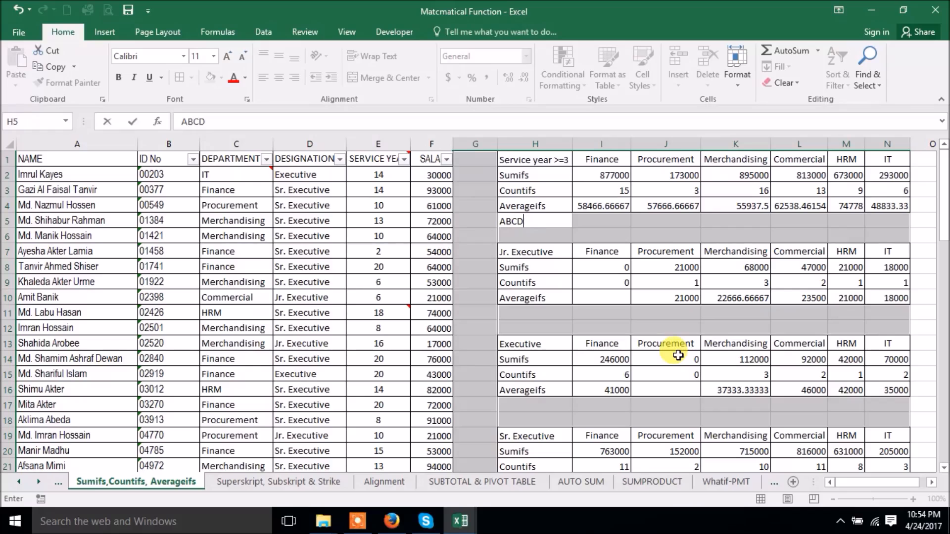
key(ctrl+Return)
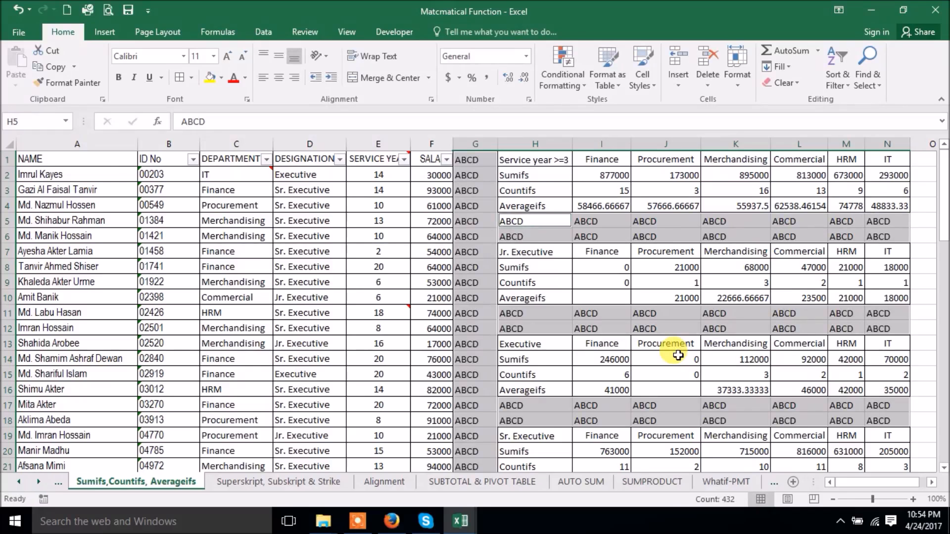
scroll(690, 331, down, 18)
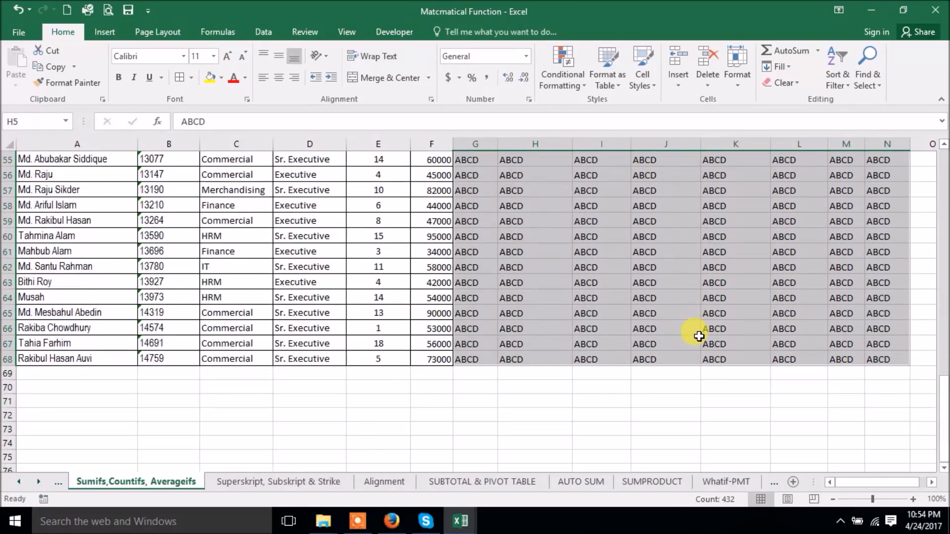
scroll(699, 336, up, 18)
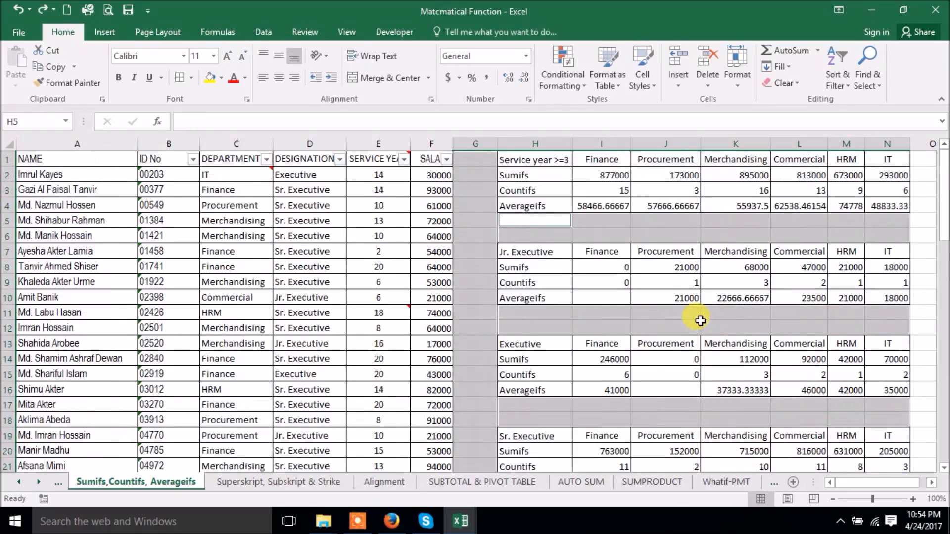
key(ctrl+z)
click(488, 220)
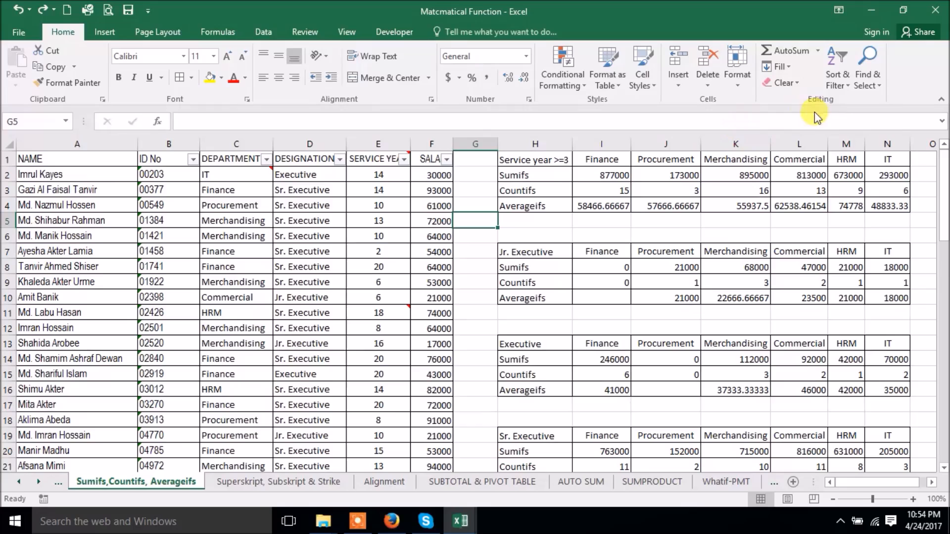
click(863, 83)
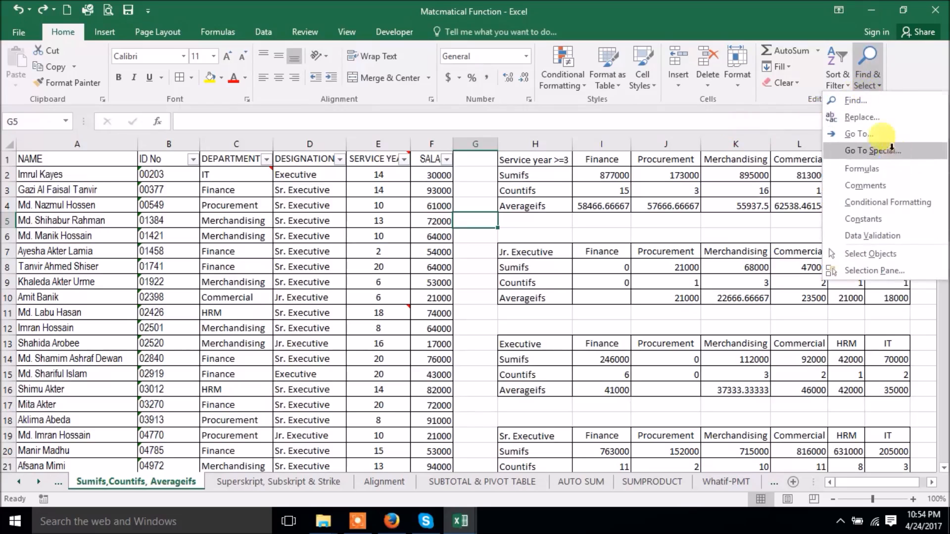
click(878, 151)
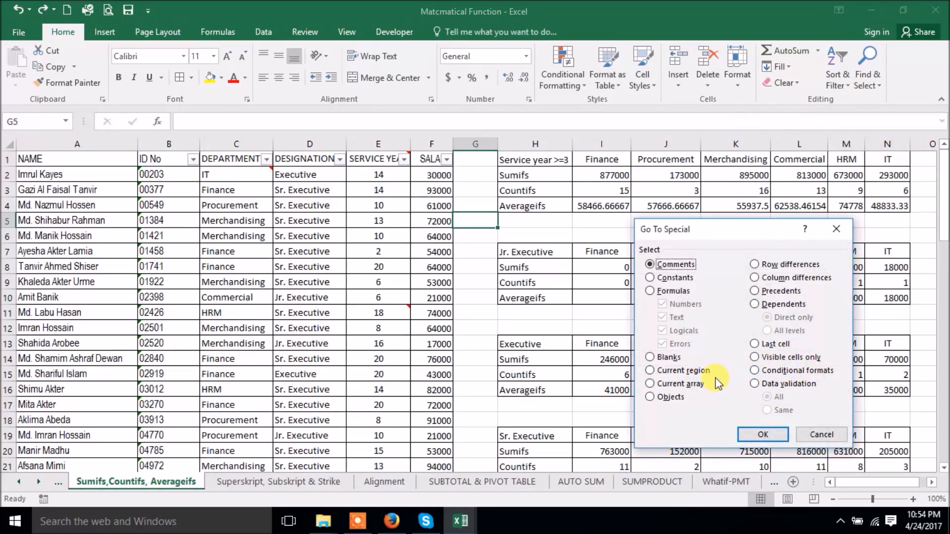
click(814, 434)
click(877, 96)
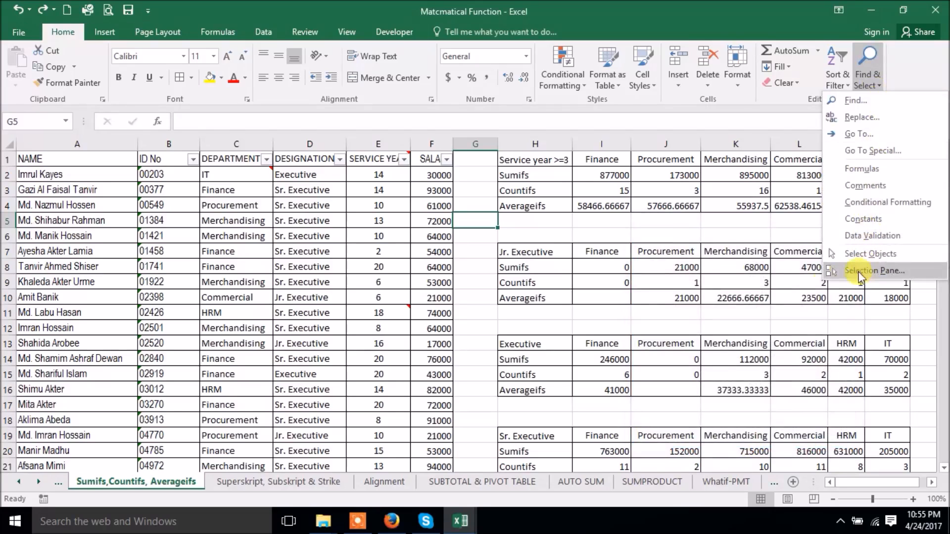
click(687, 248)
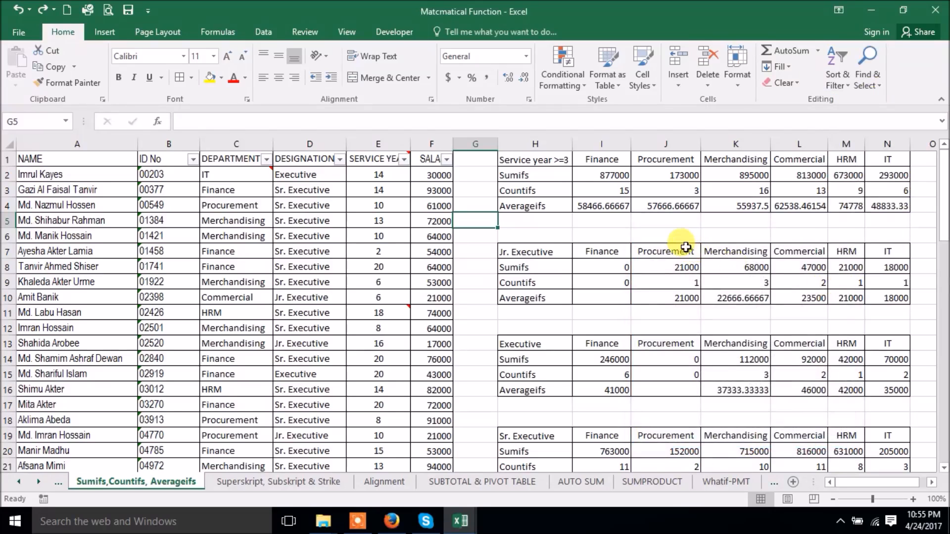
click(357, 521)
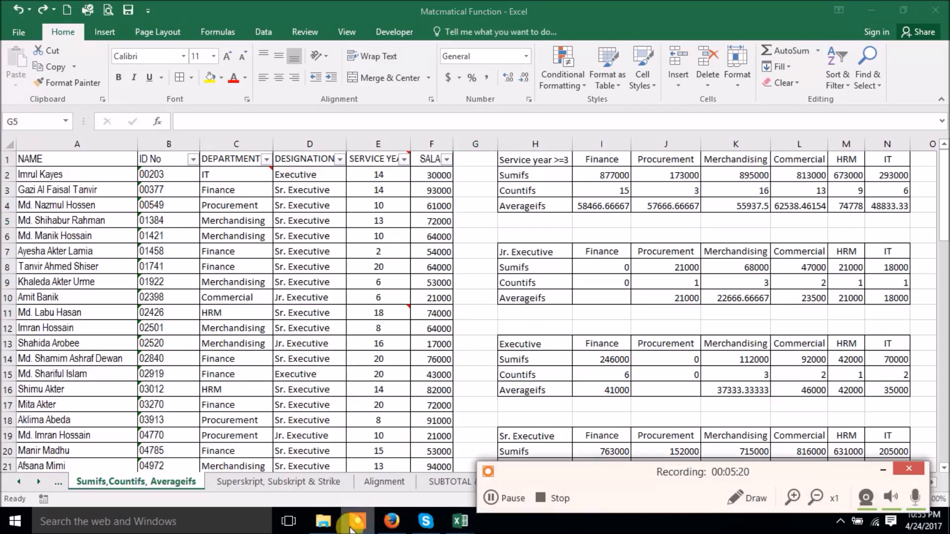
click(880, 469)
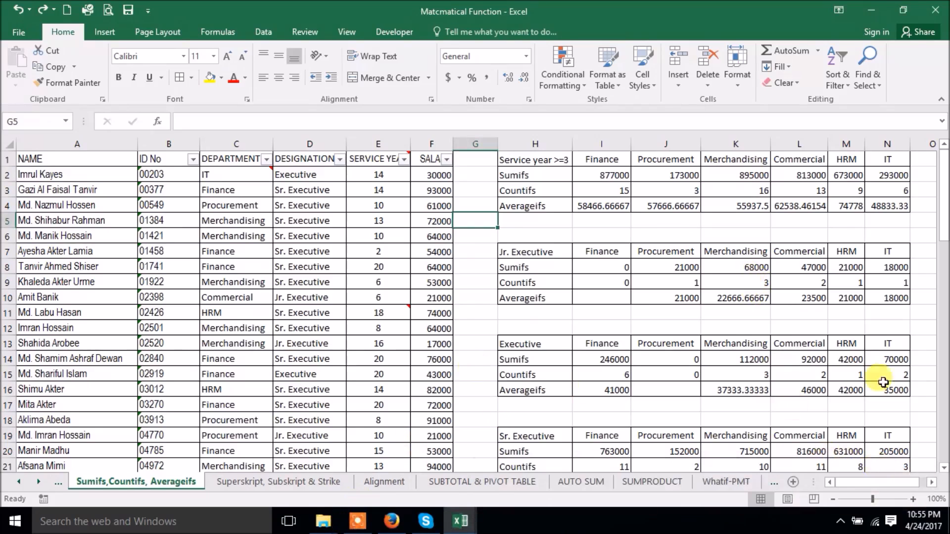
click(869, 86)
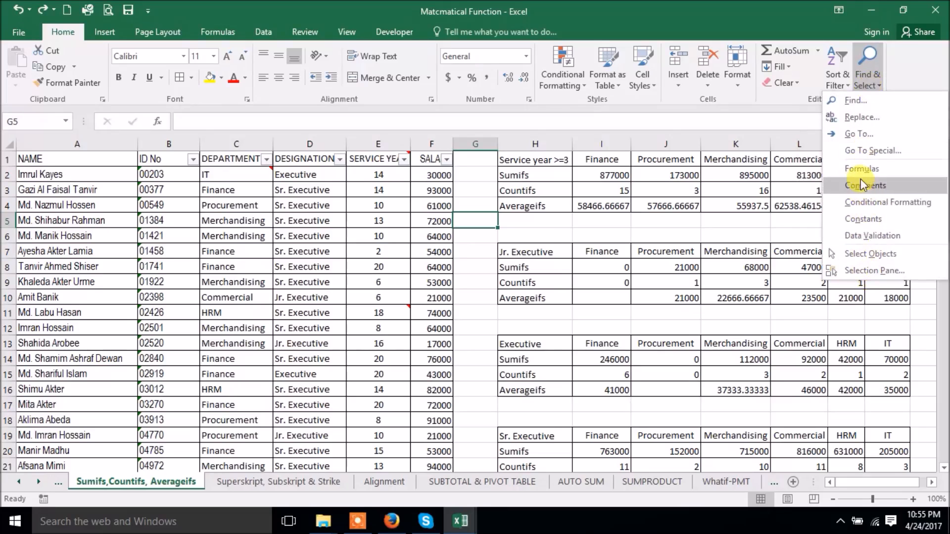
click(470, 248)
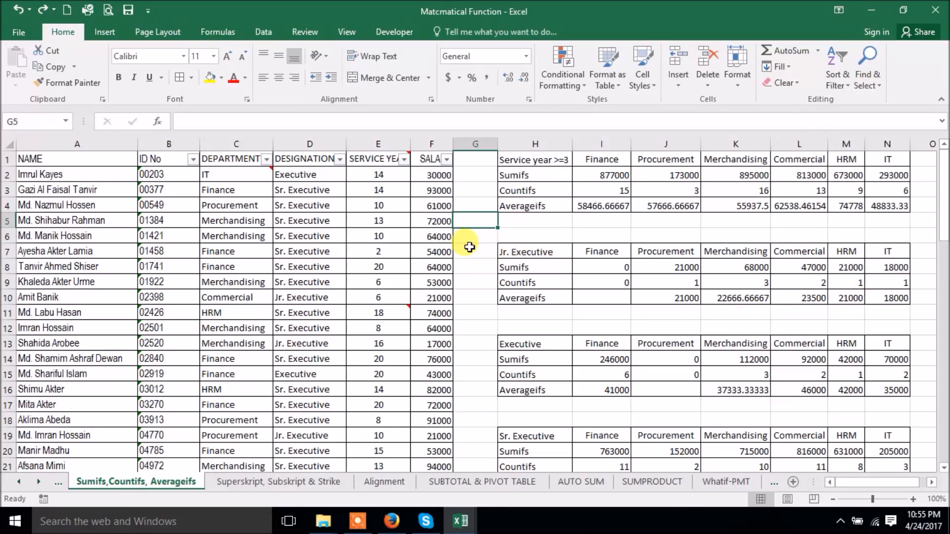
click(357, 523)
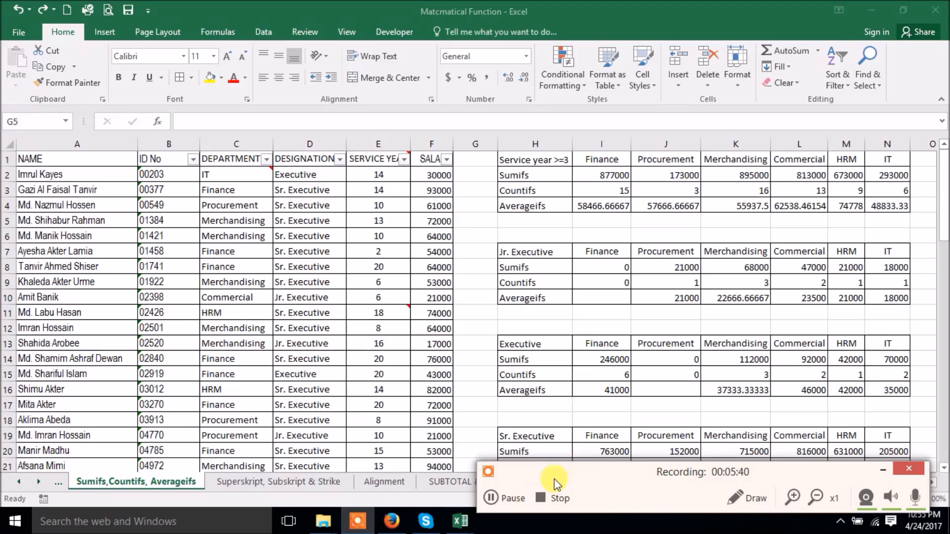